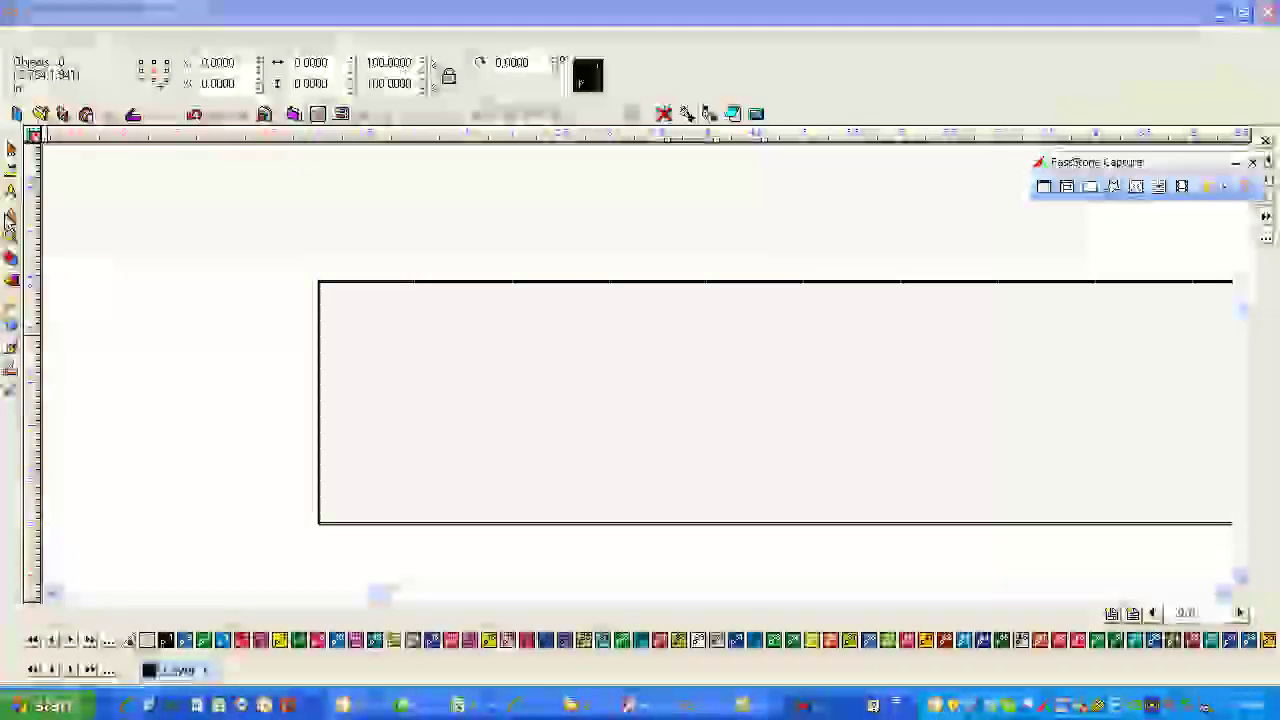
Add the text "TEXT (*)" inside the plate in the Q1E F1 Block 1 Line font at 0.250 height.
left_click(11, 215)
left_click(74, 219)
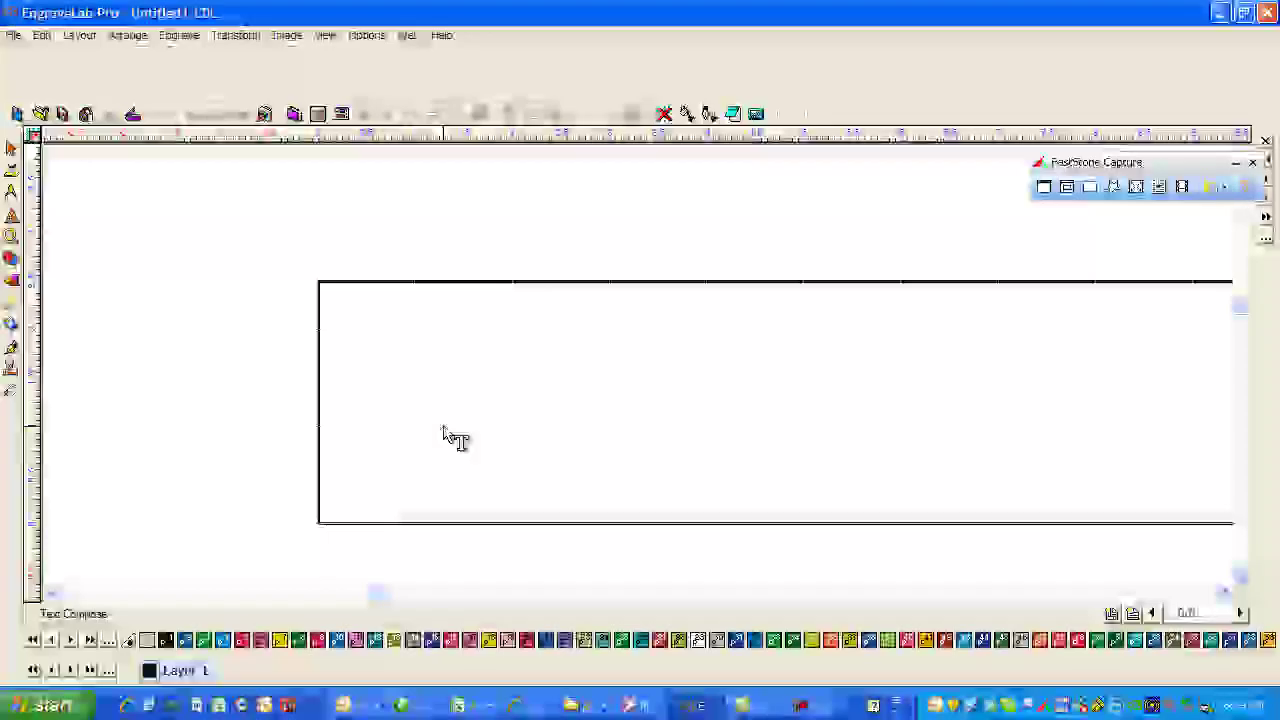
left_click(481, 398)
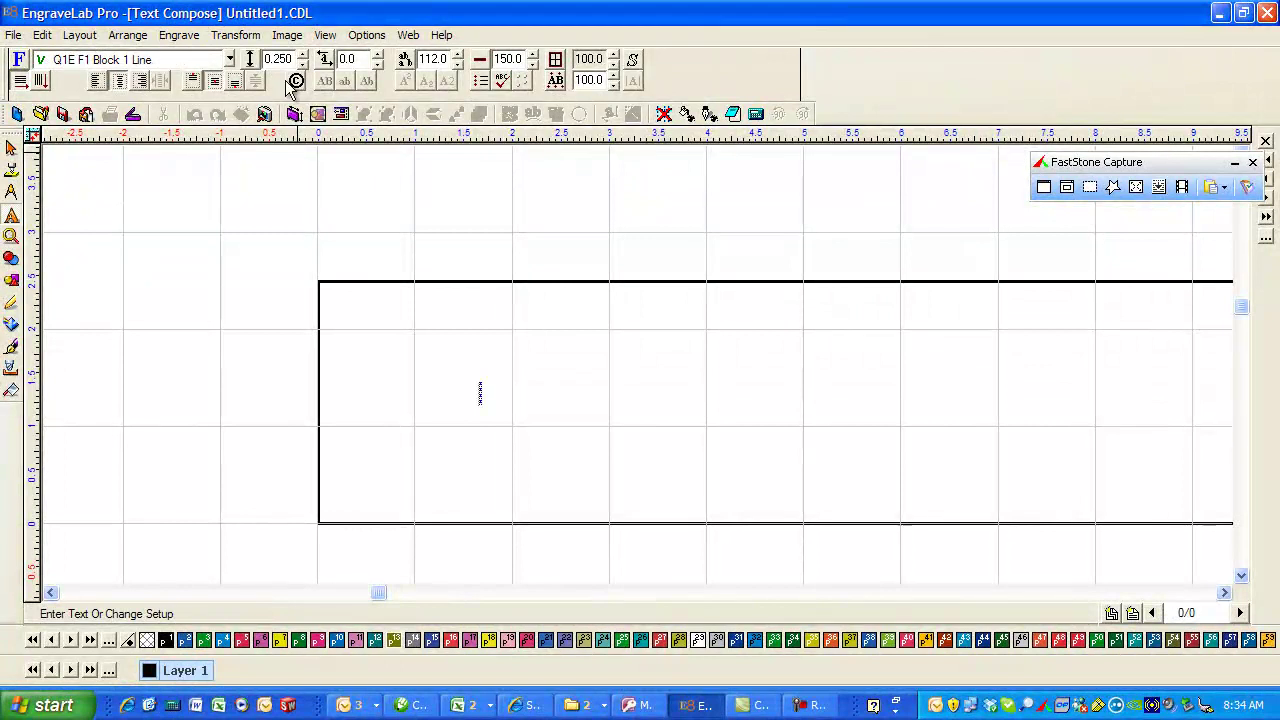
type("TEXT")
type(" C")
type("(")
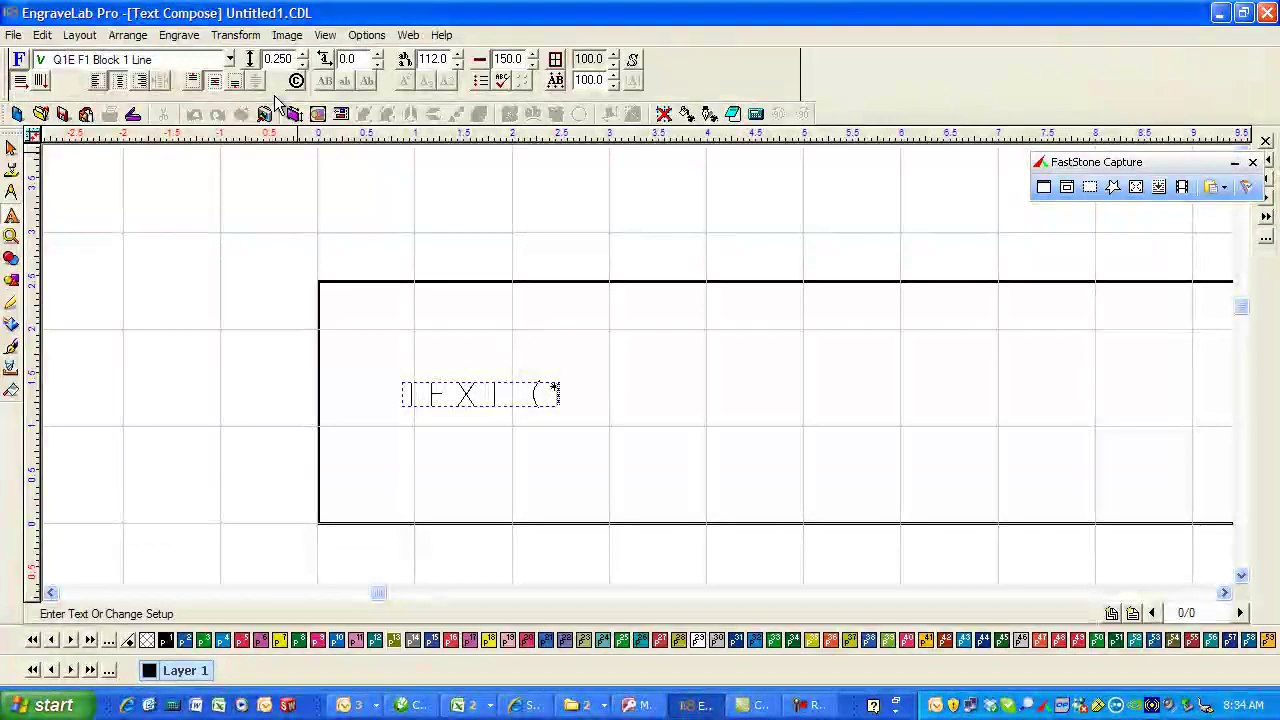
type("*)")
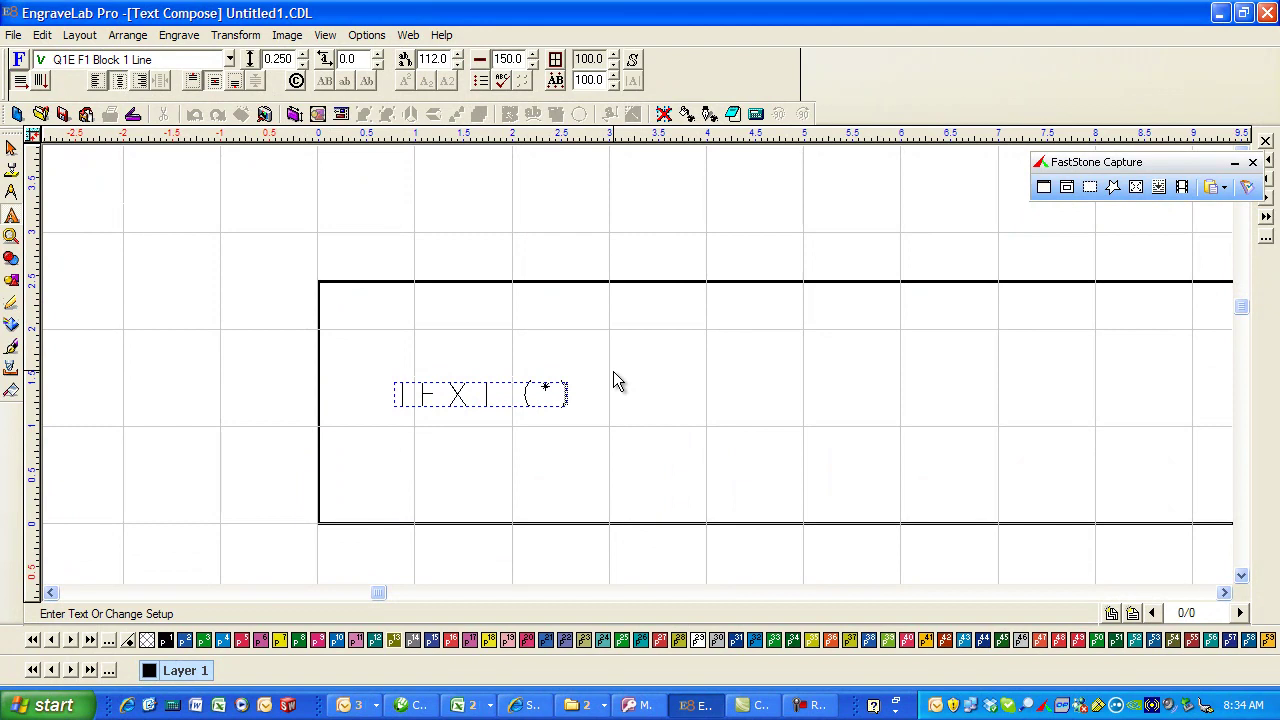
key("Escape")
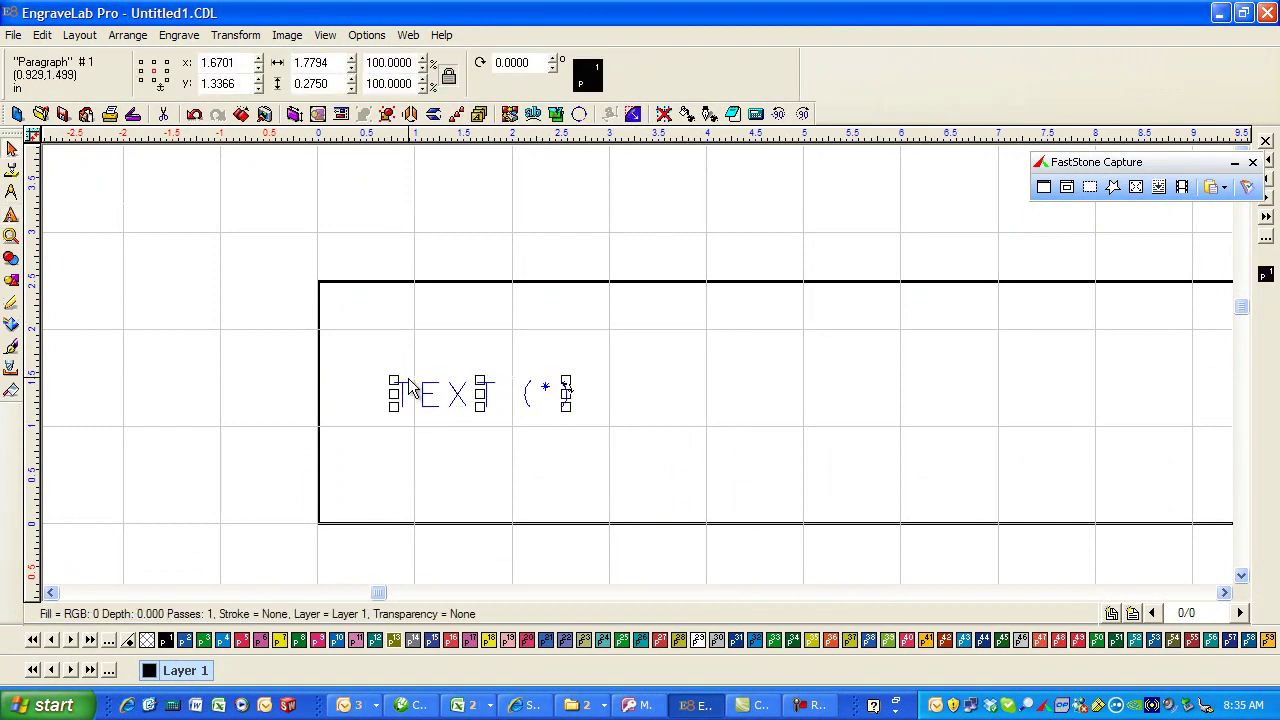
Set the letter height of only the asterisk in the text to 0.500.
key("F5")
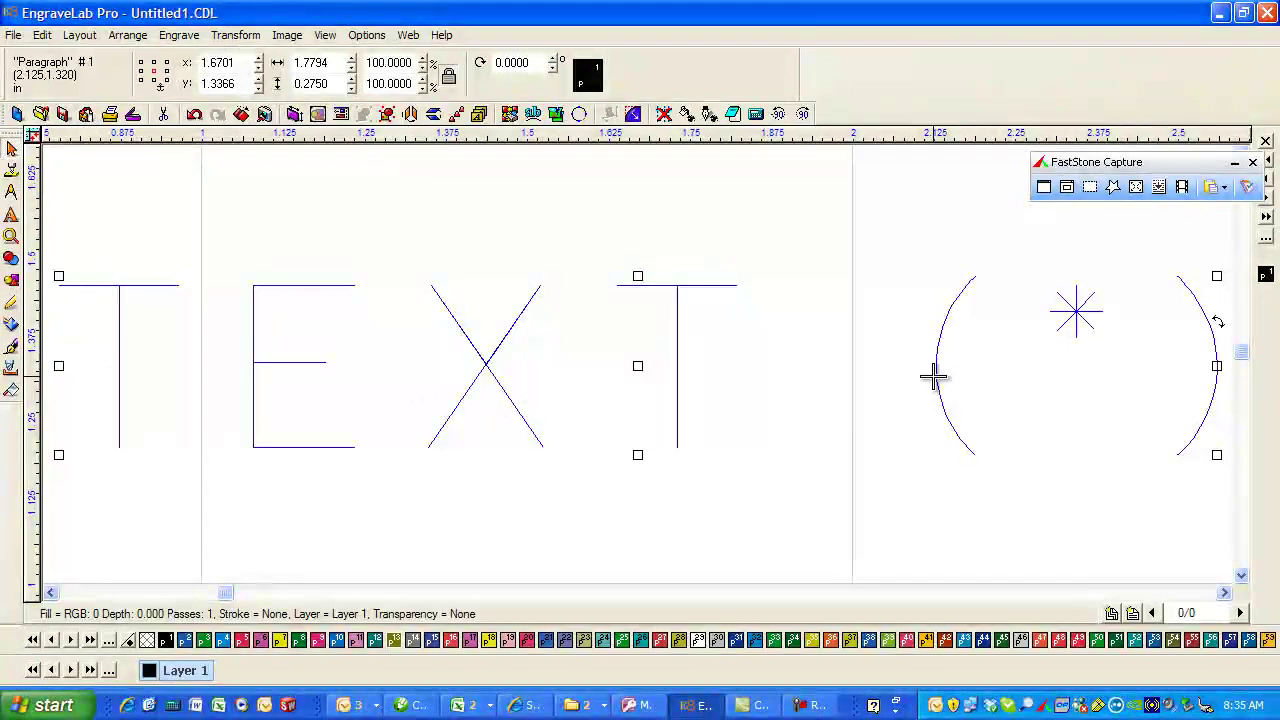
left_click(1224, 592)
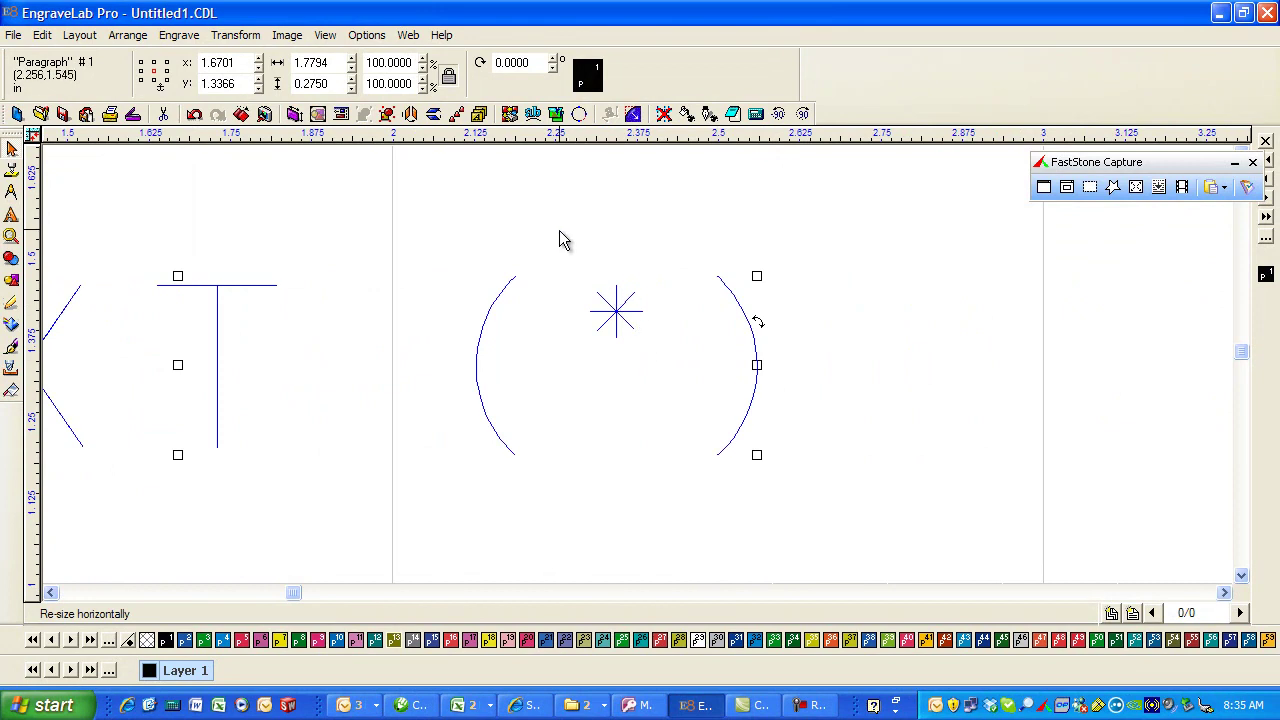
left_click(618, 368)
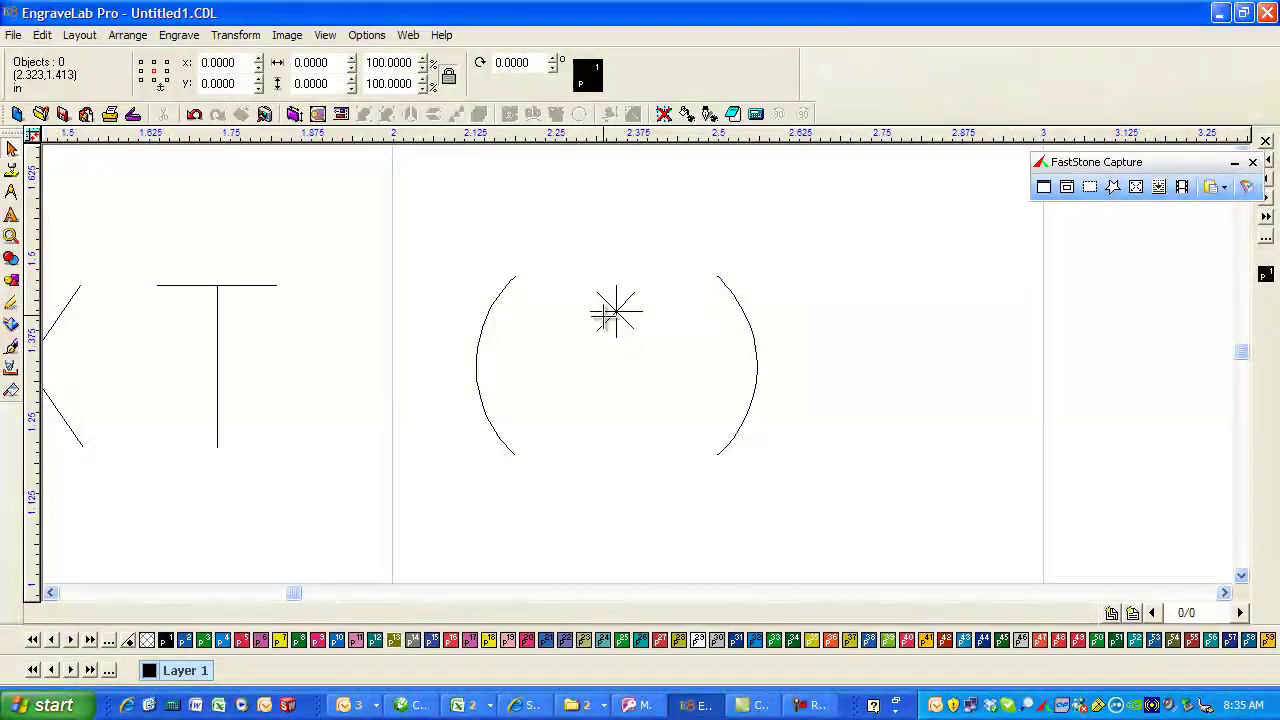
left_click(617, 313)
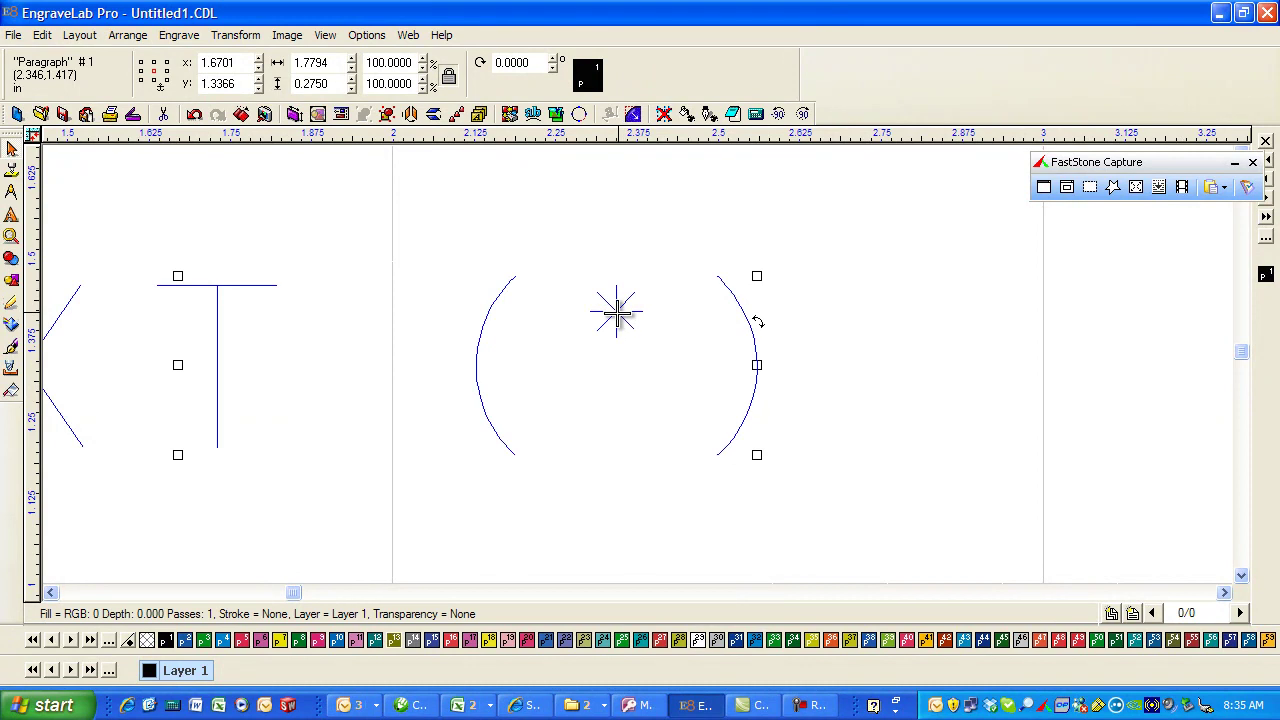
double_click(617, 313)
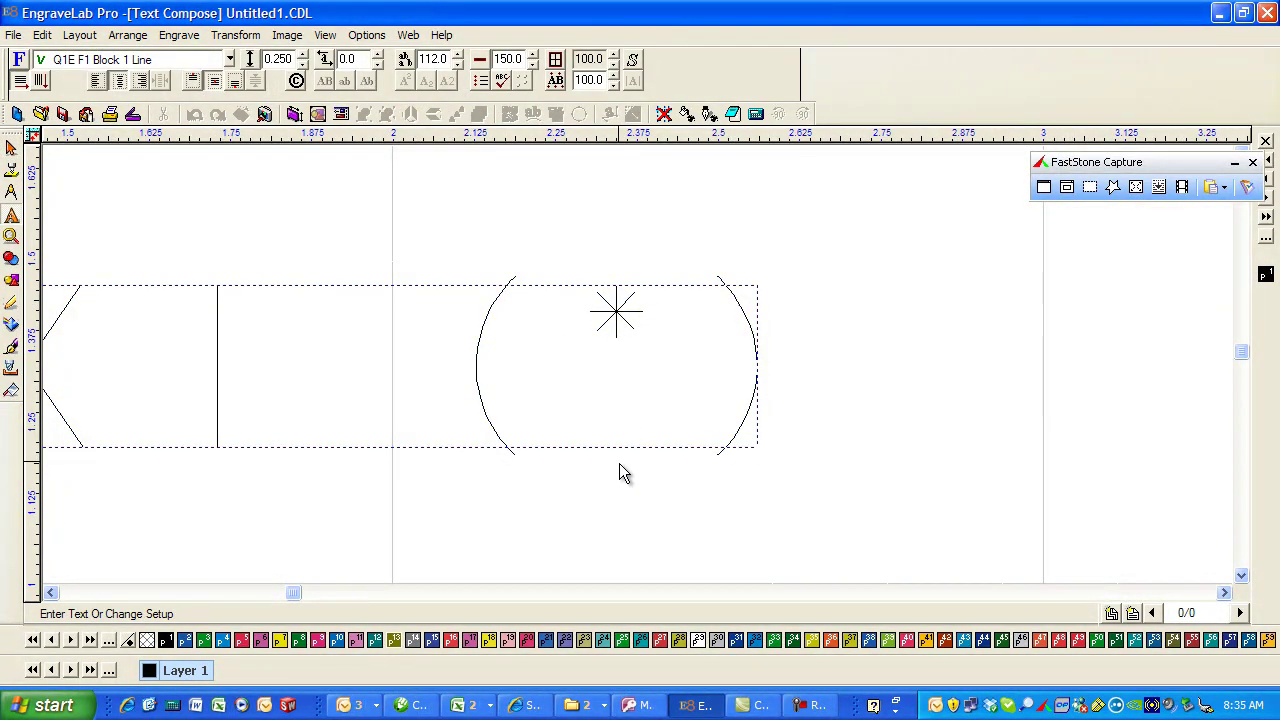
left_click_drag(562, 363, 694, 376)
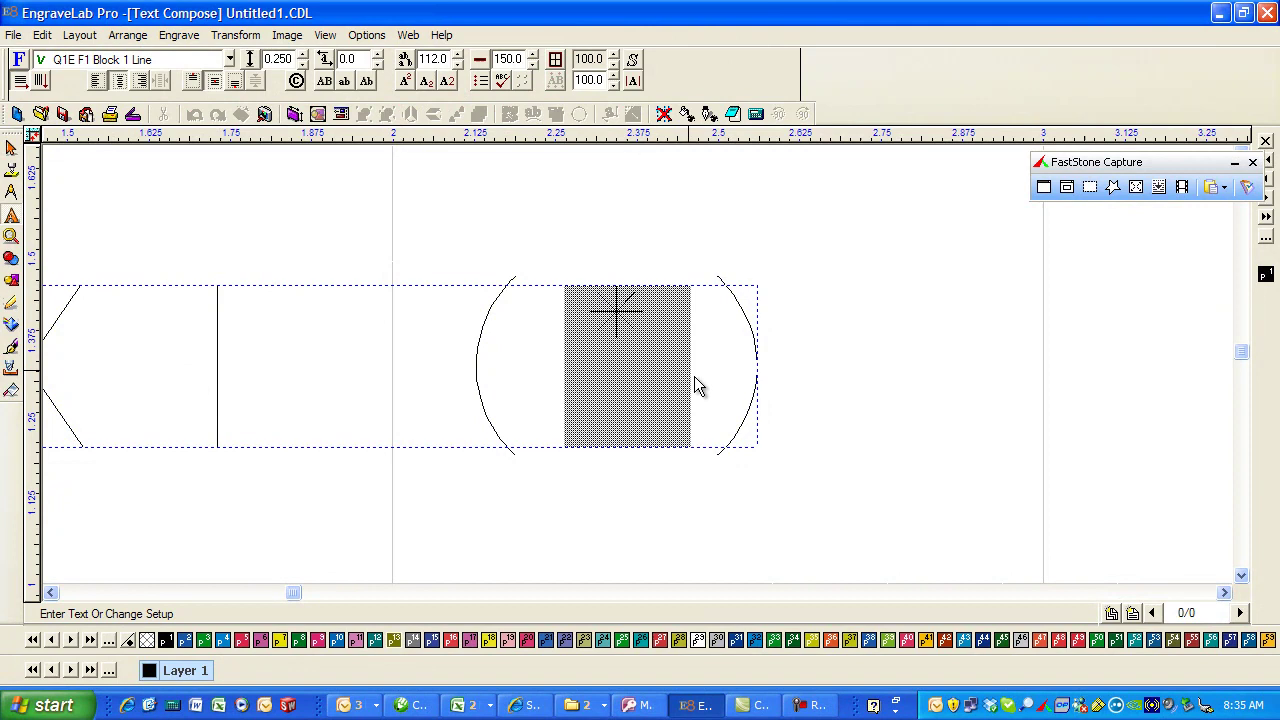
left_click(304, 56)
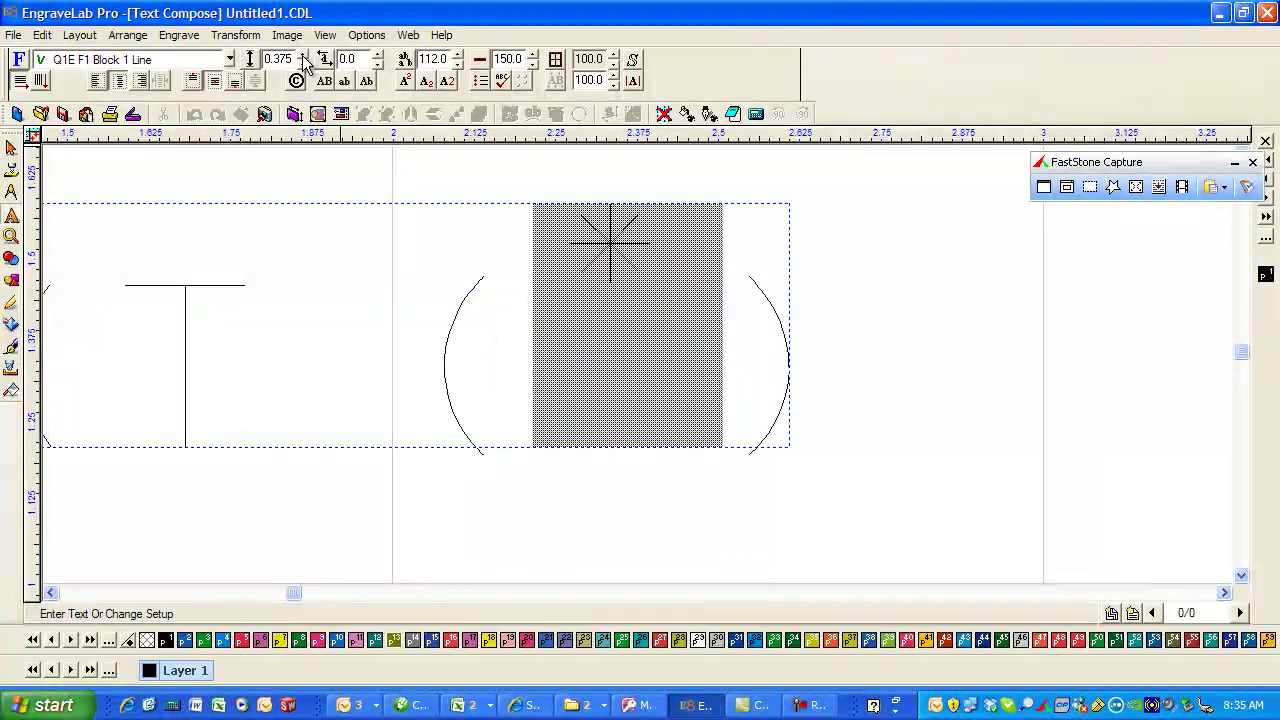
left_click(304, 56)
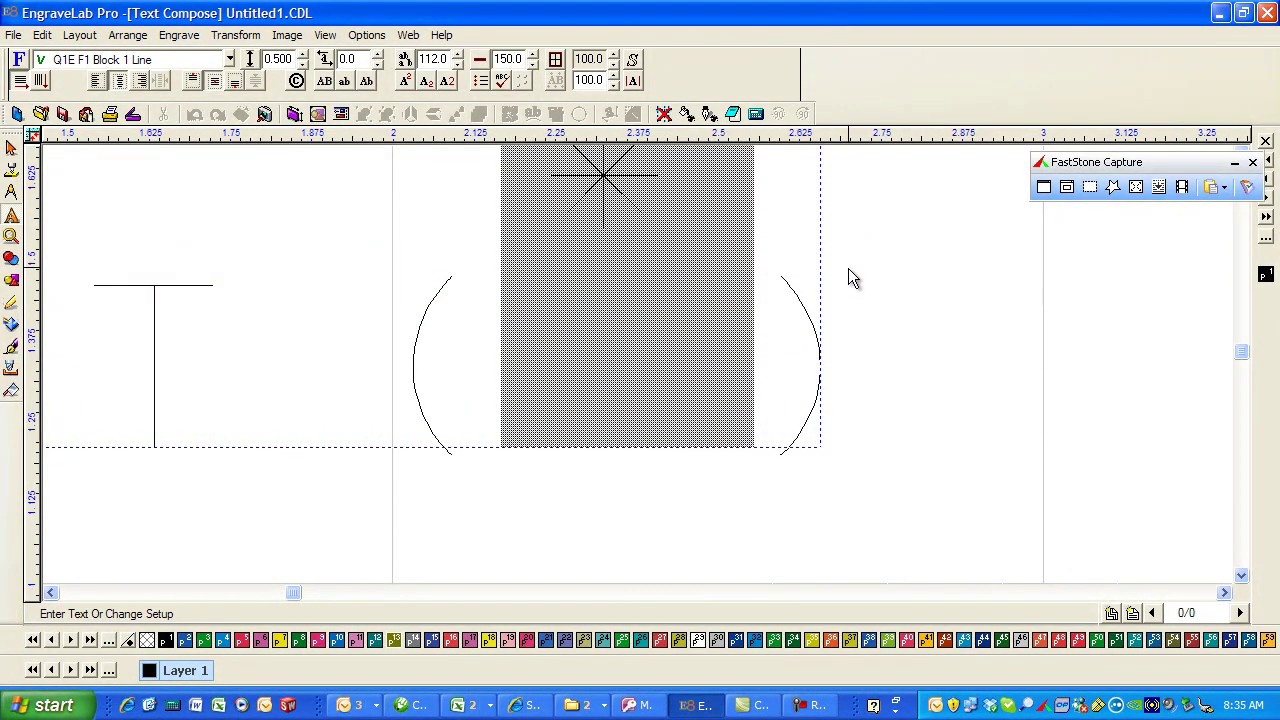
scroll(845, 268, "down", 3)
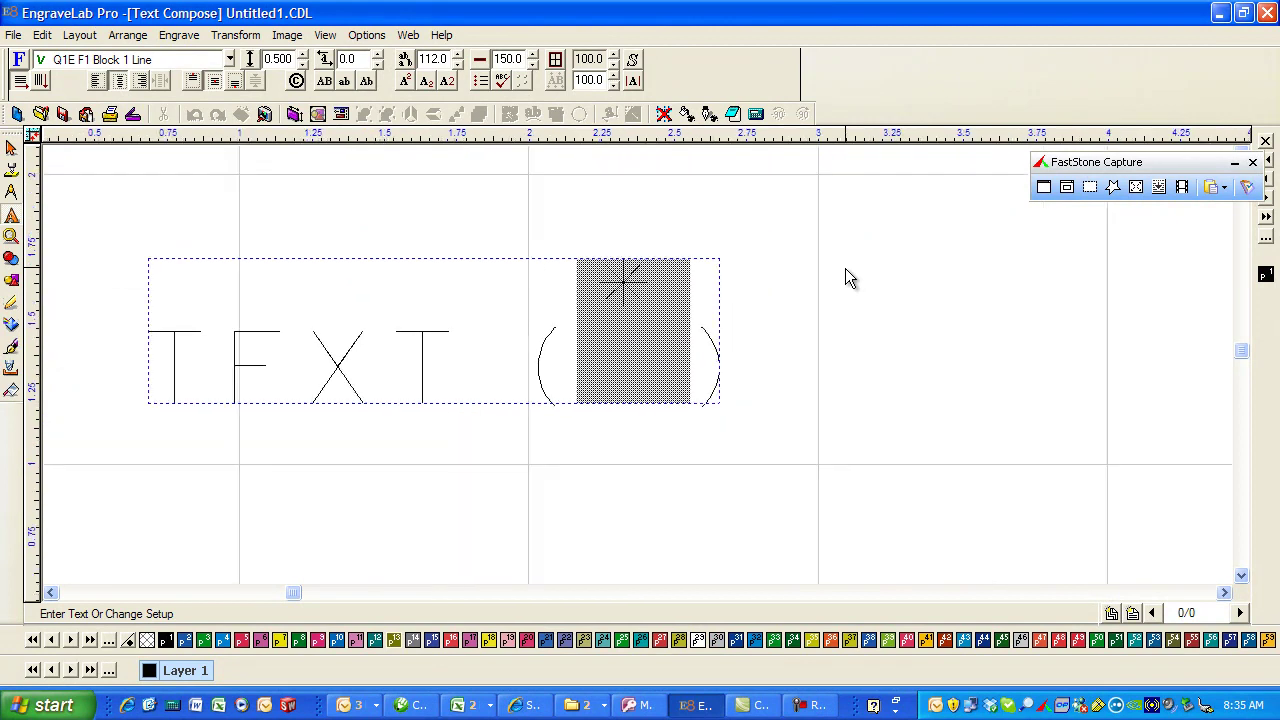
key("Escape")
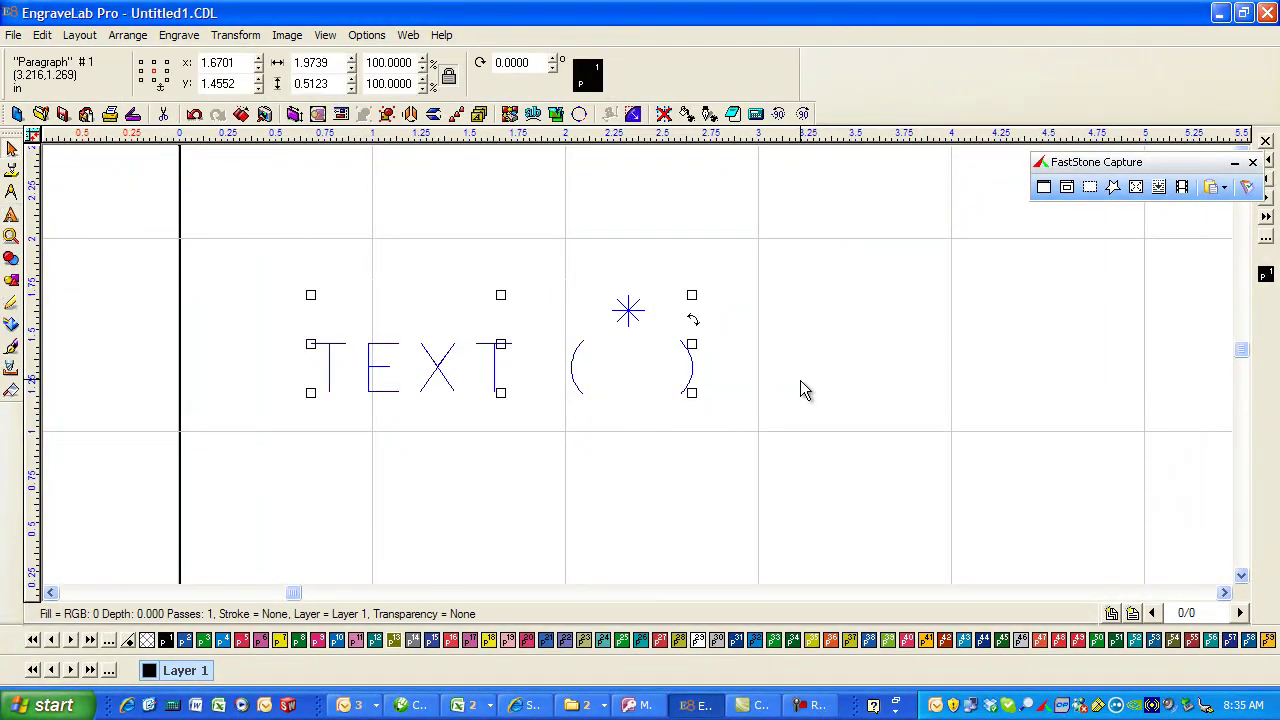
Ungroup the "TEXT (*)" object into separate characters.
left_click(800, 380)
left_click(690, 368)
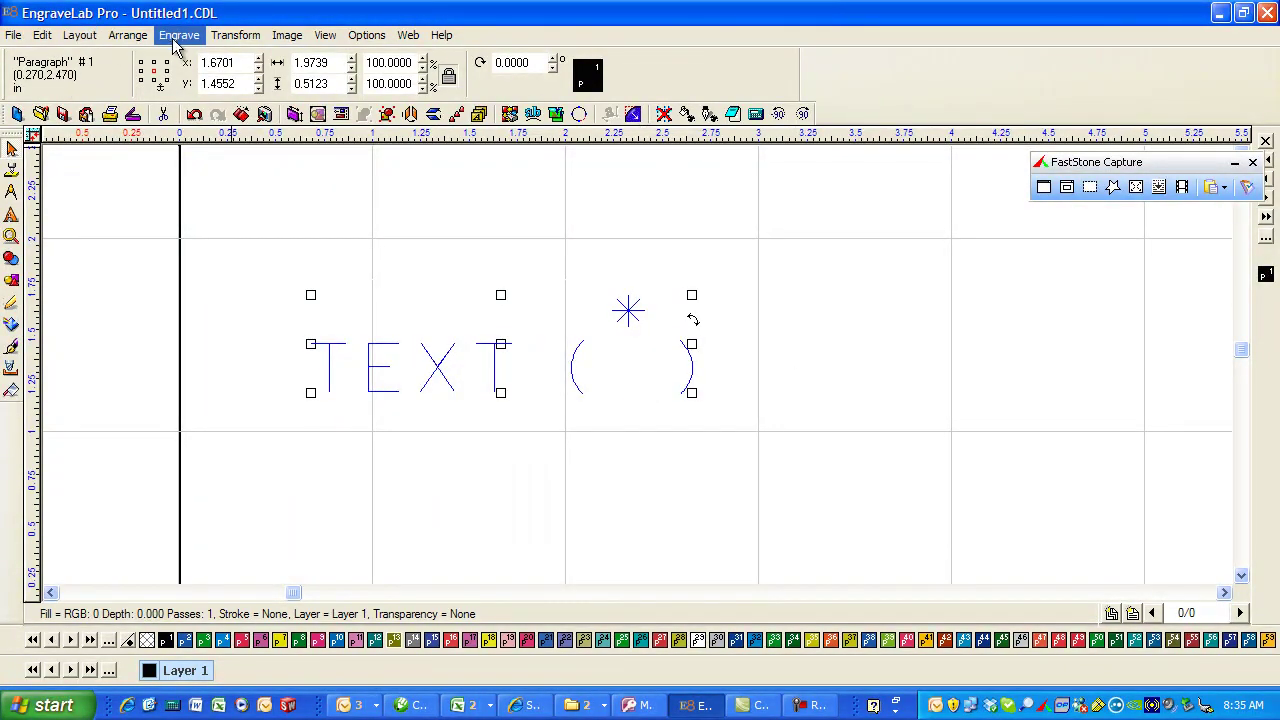
left_click(127, 37)
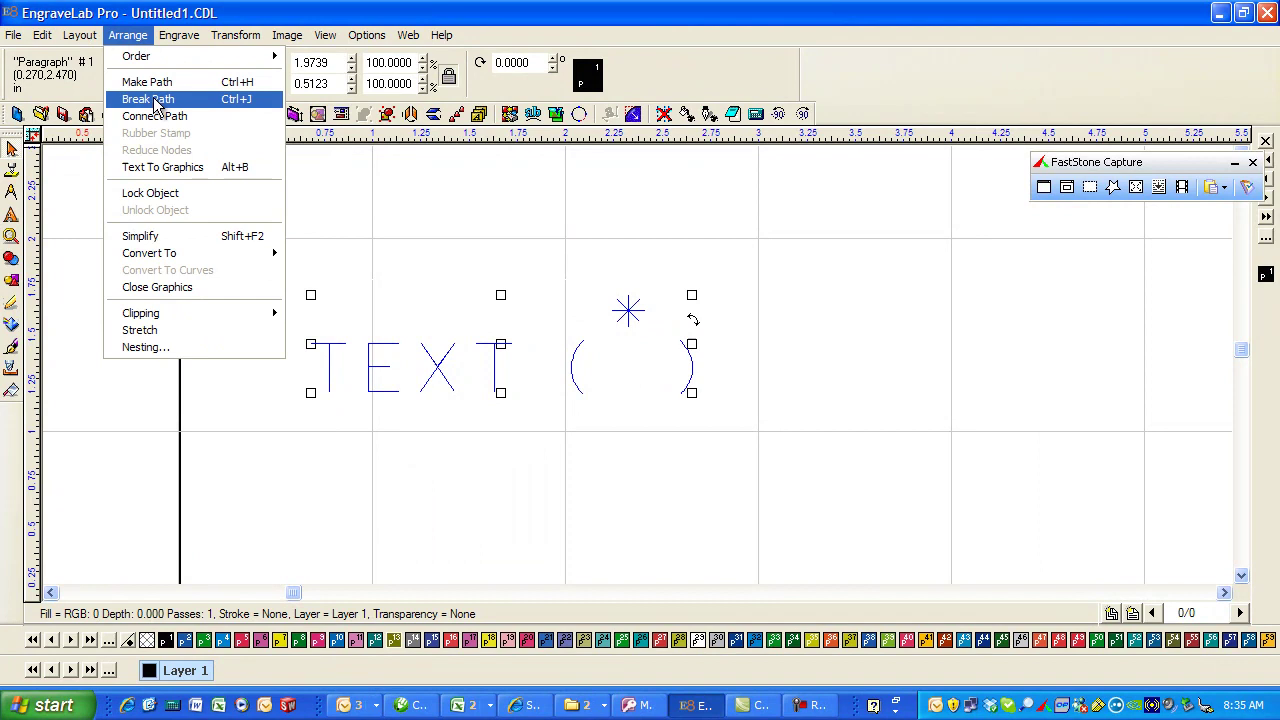
mouse_move(85, 44)
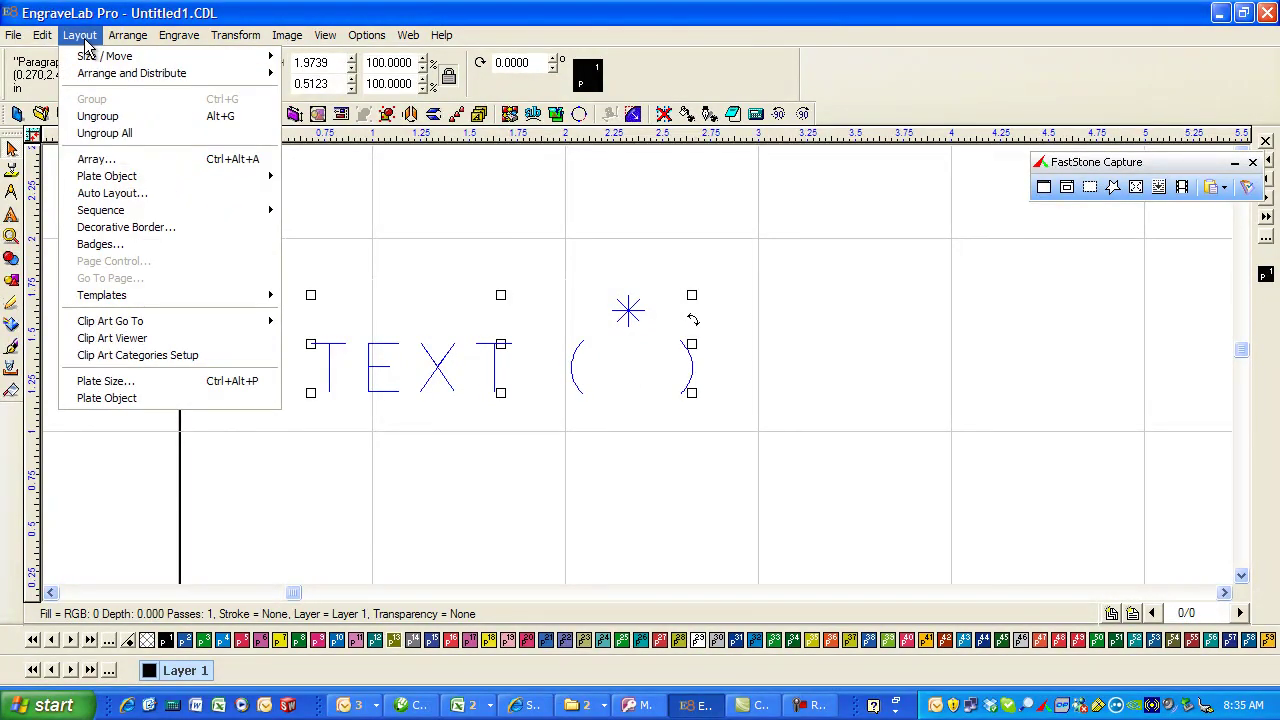
left_click(126, 118)
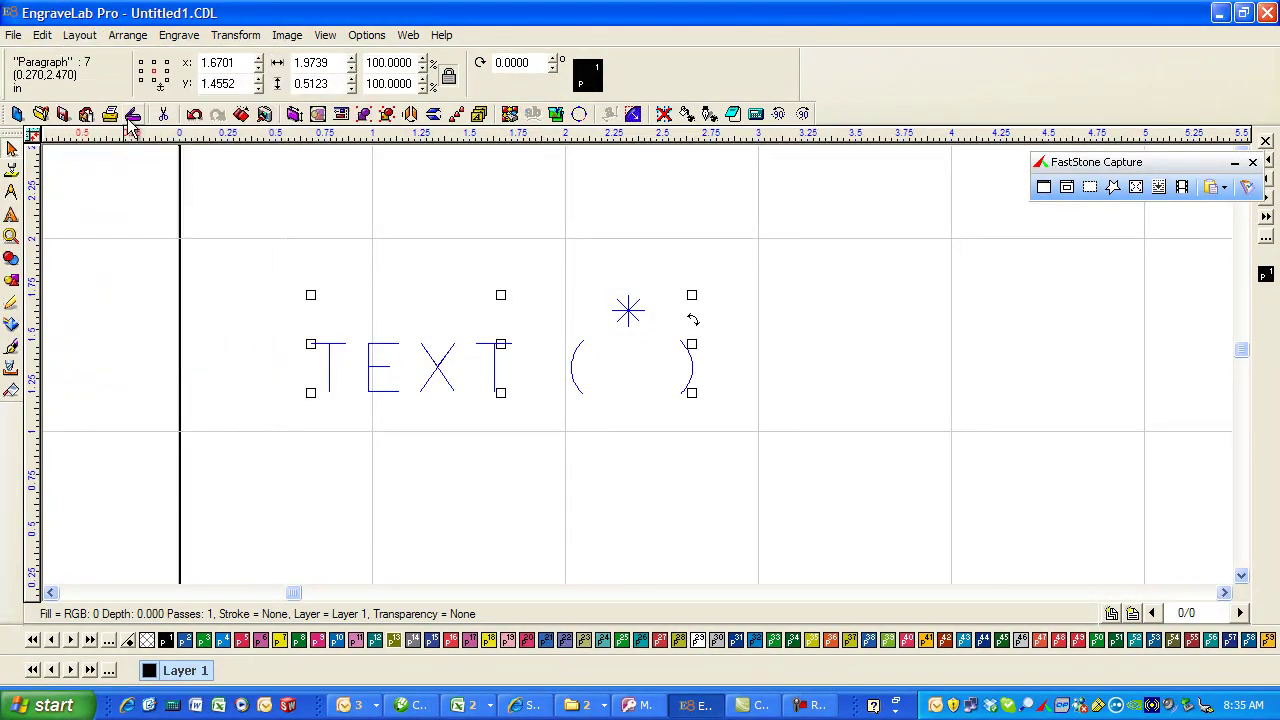
Examine whether the last T, the asterisk and the parentheses can each be selected as individual objects.
left_click(838, 293)
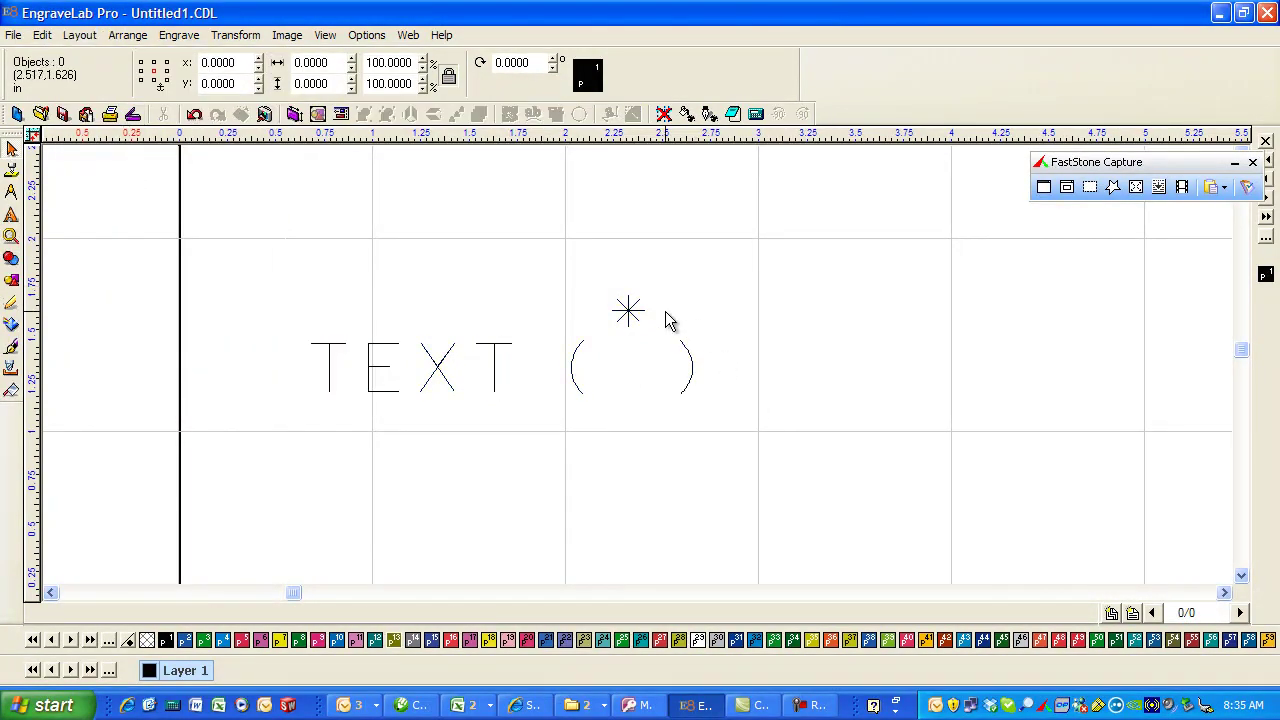
left_click(497, 372)
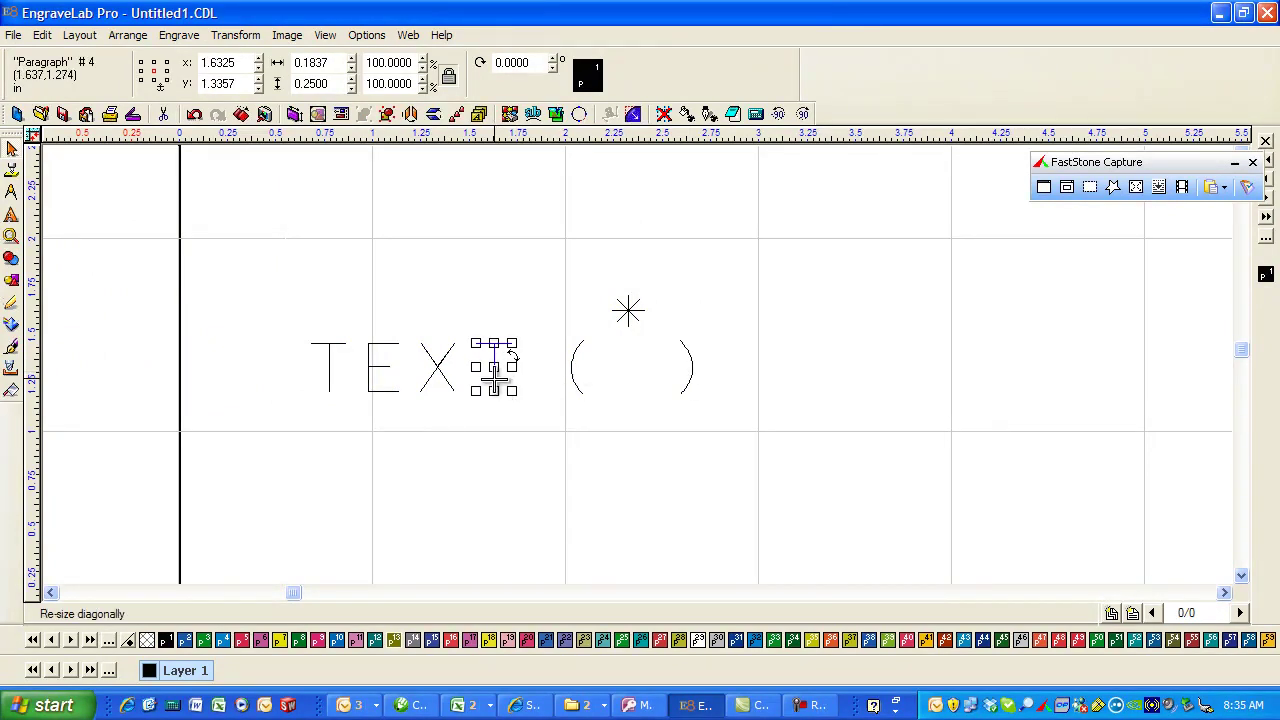
double_click(499, 388)
left_click(810, 312)
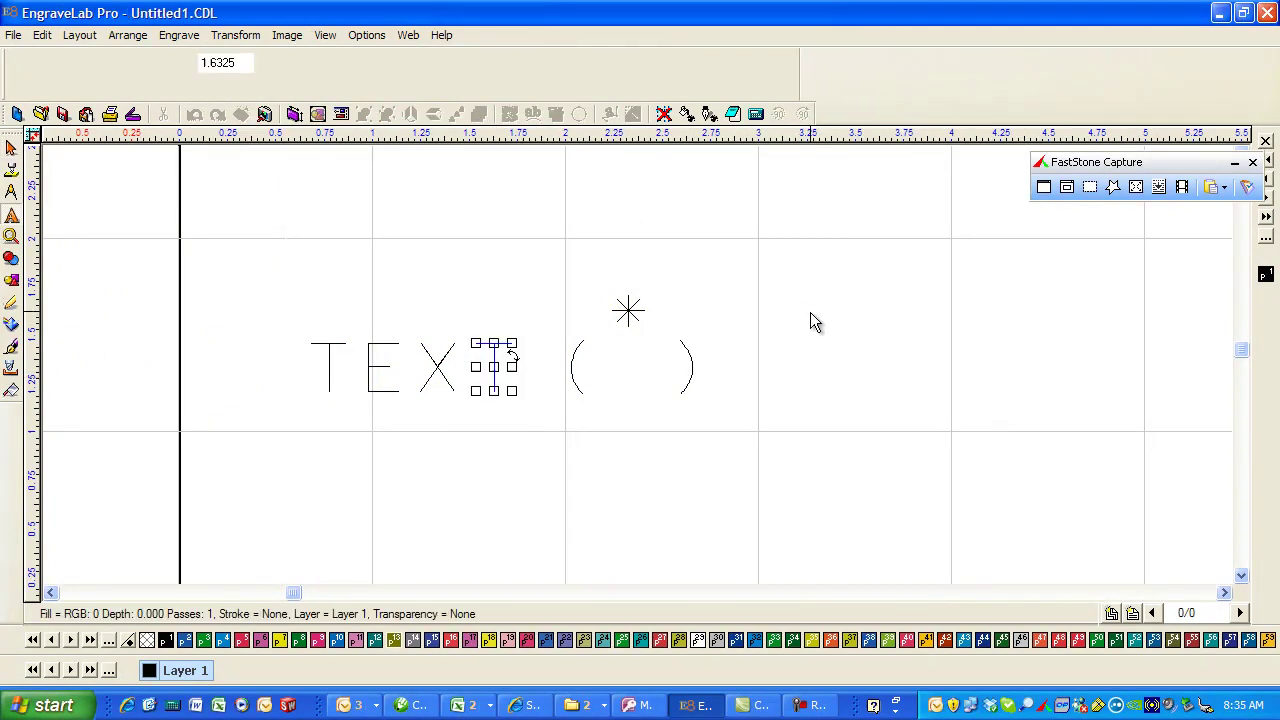
left_click(808, 305)
left_click_drag(586, 262, 708, 356)
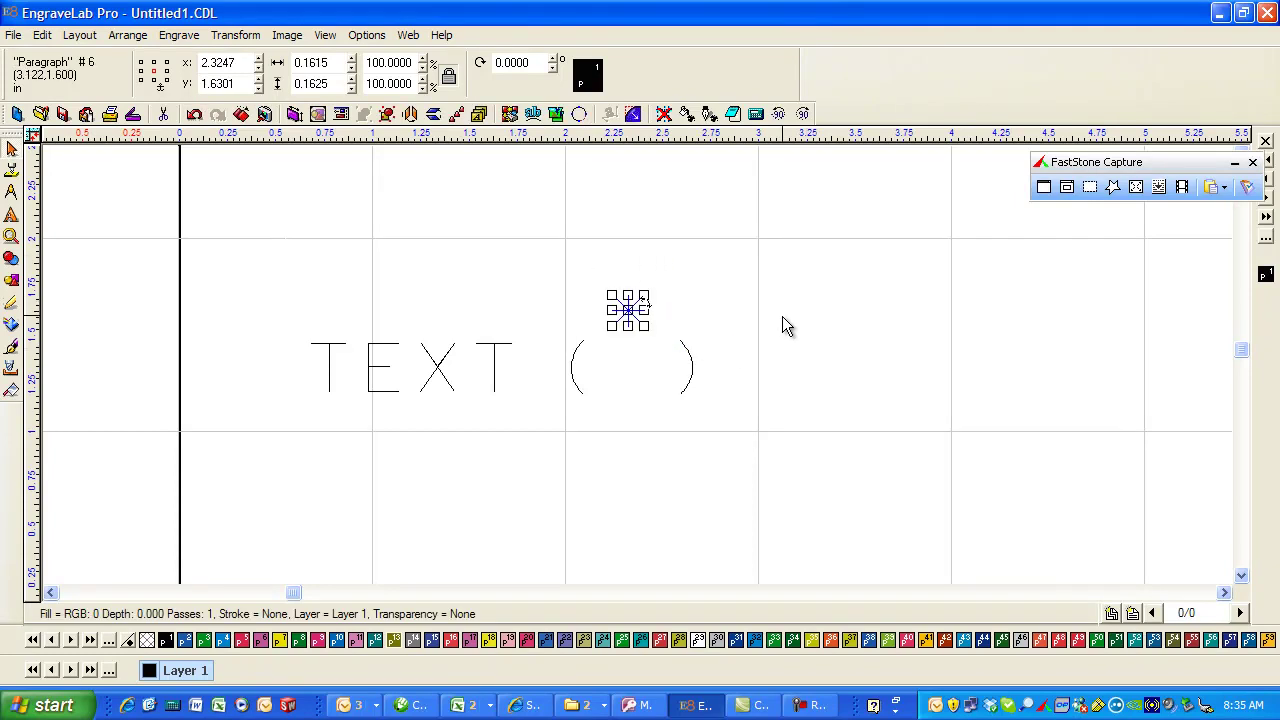
double_click(688, 352)
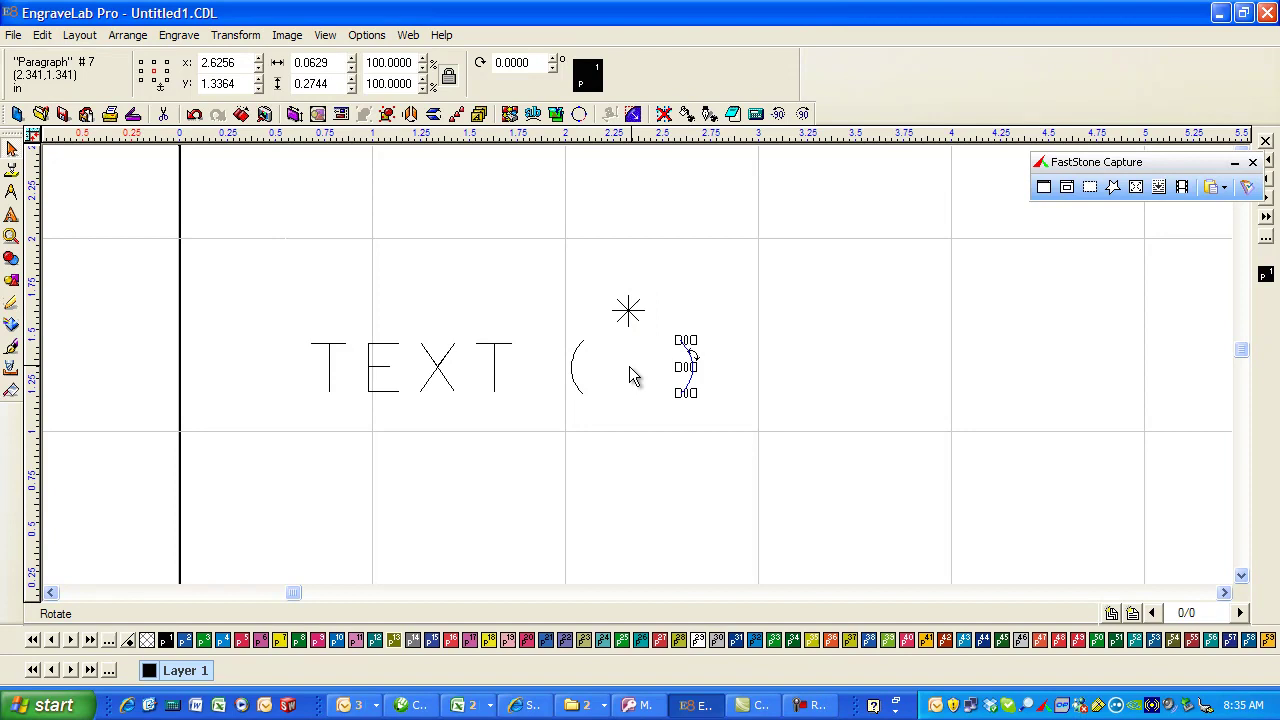
left_click(585, 362)
left_click(598, 280)
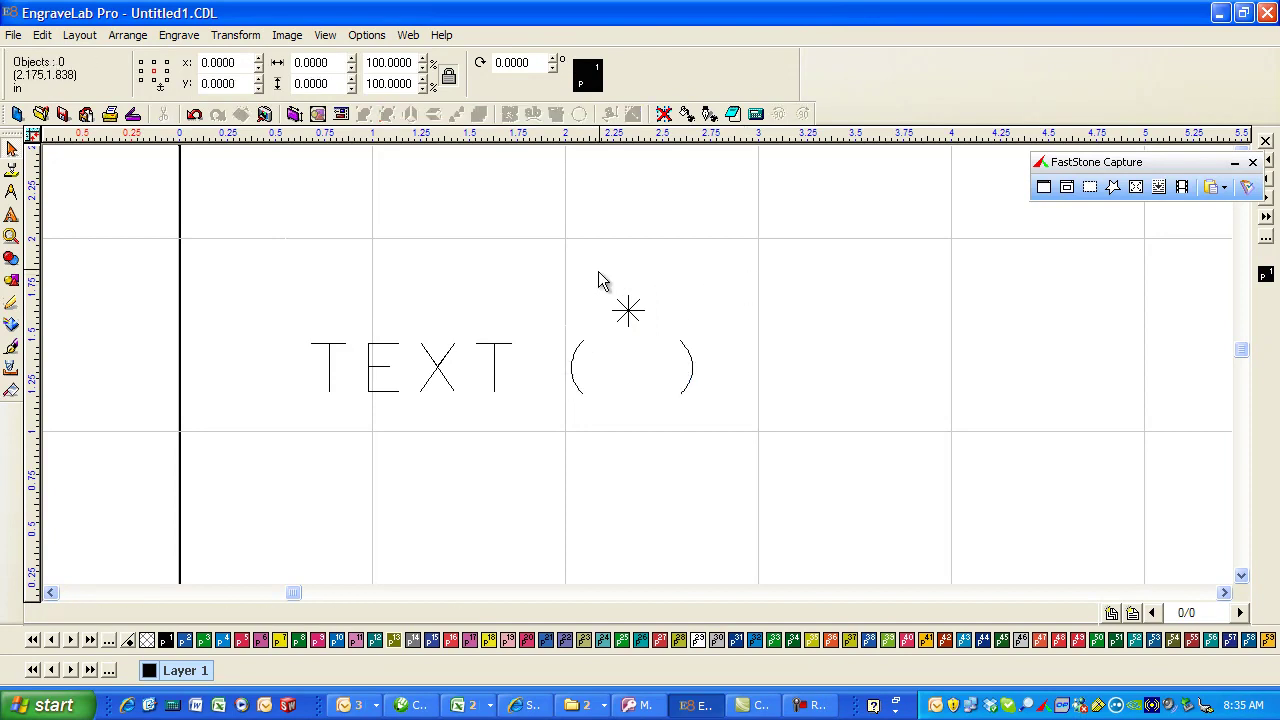
Align the asterisk to the vertical centre of the closing parenthesis, keeping its horizontal position.
left_click_drag(597, 275, 676, 364)
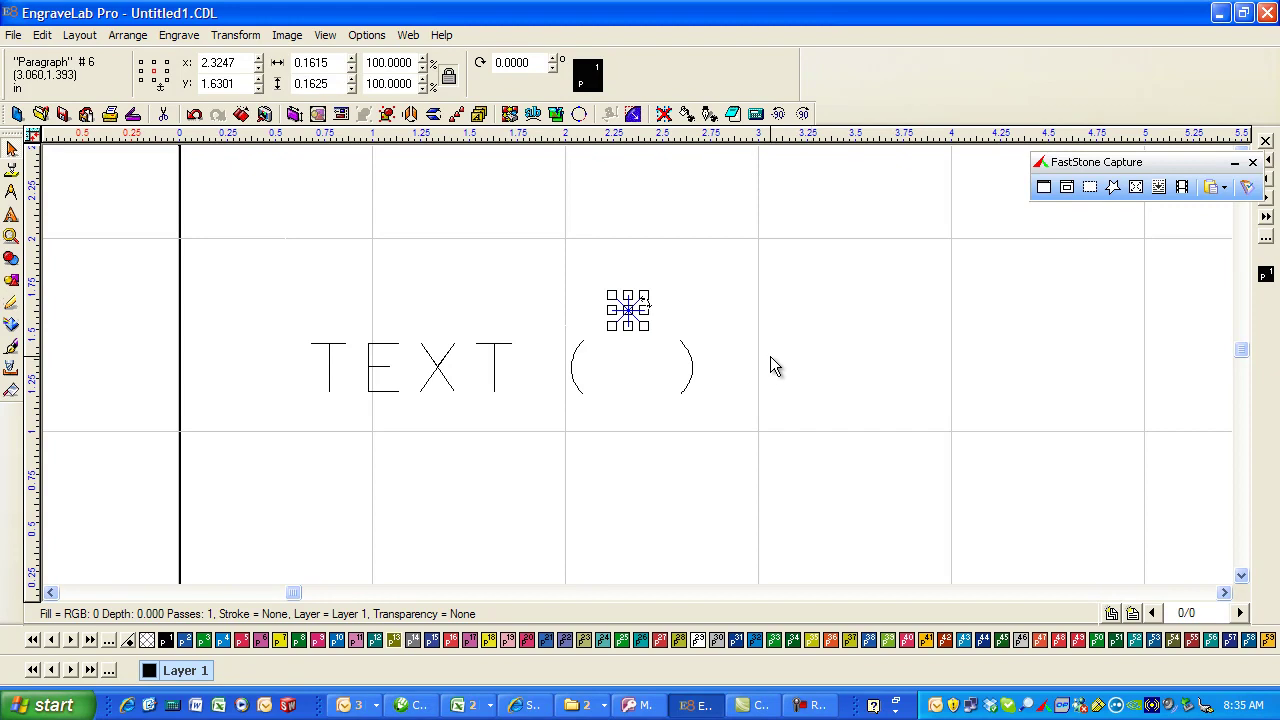
left_click(692, 368, "shift")
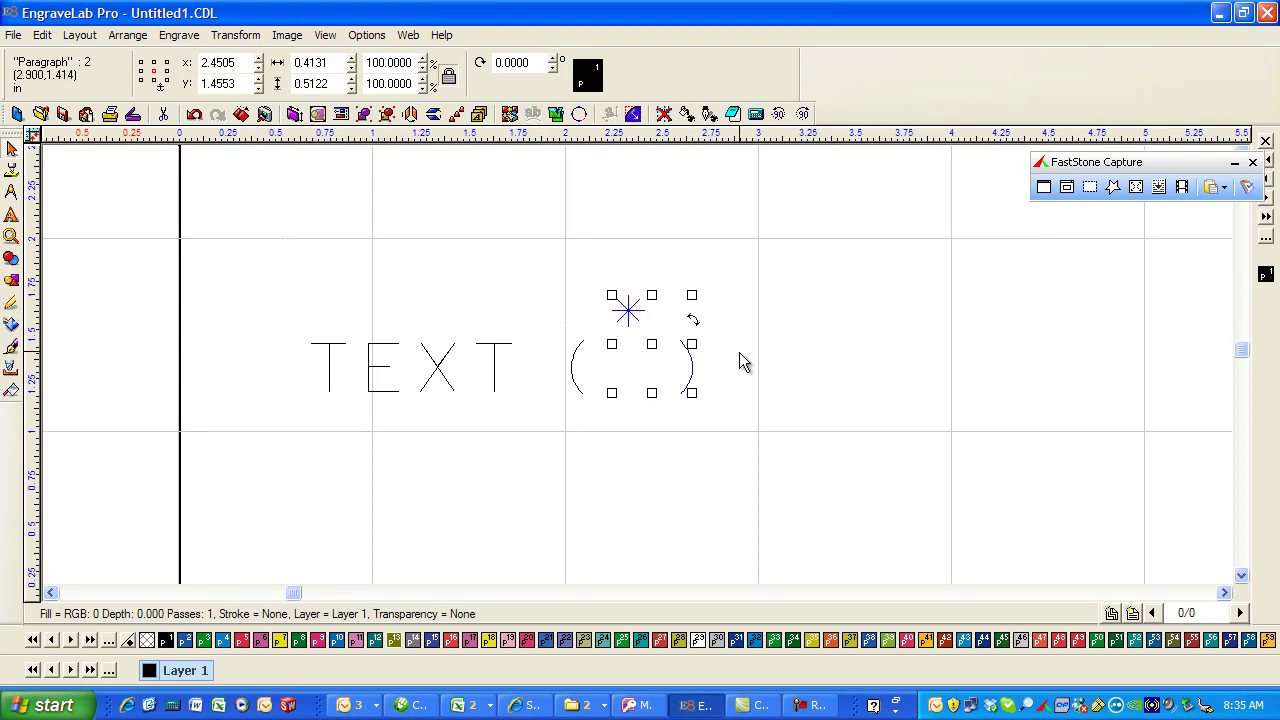
left_click(457, 128)
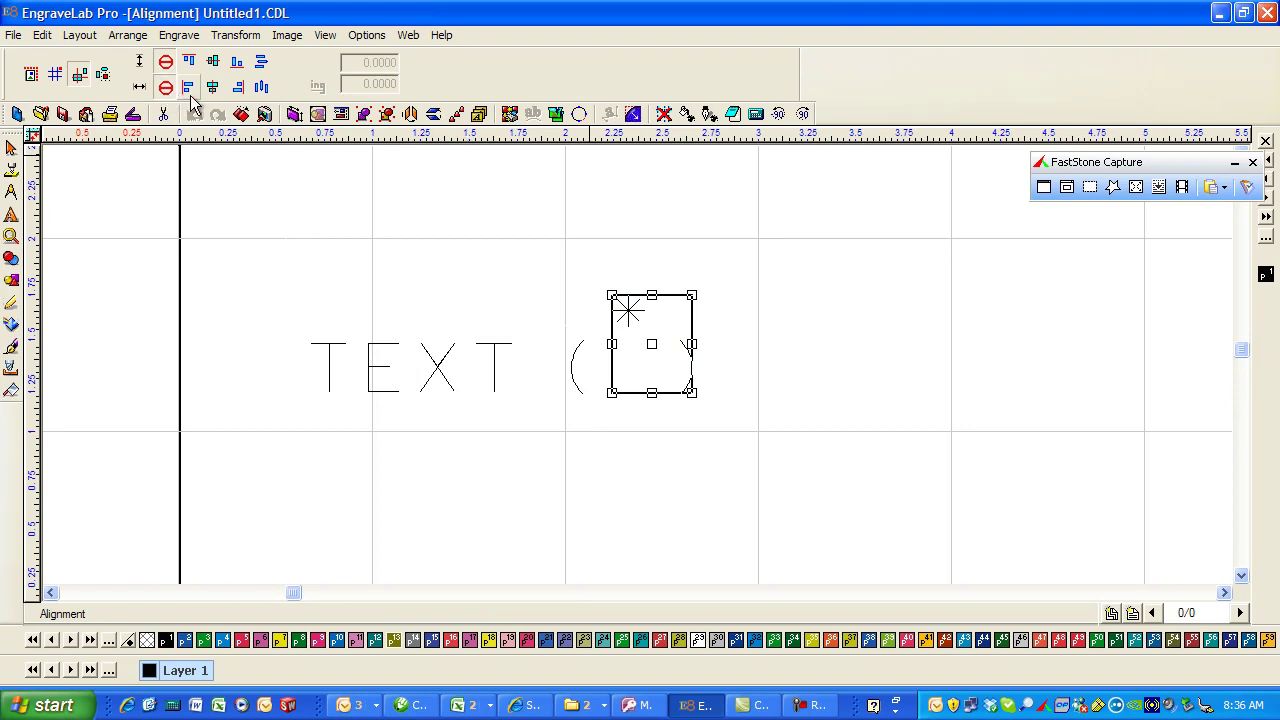
left_click(79, 78)
left_click(214, 61)
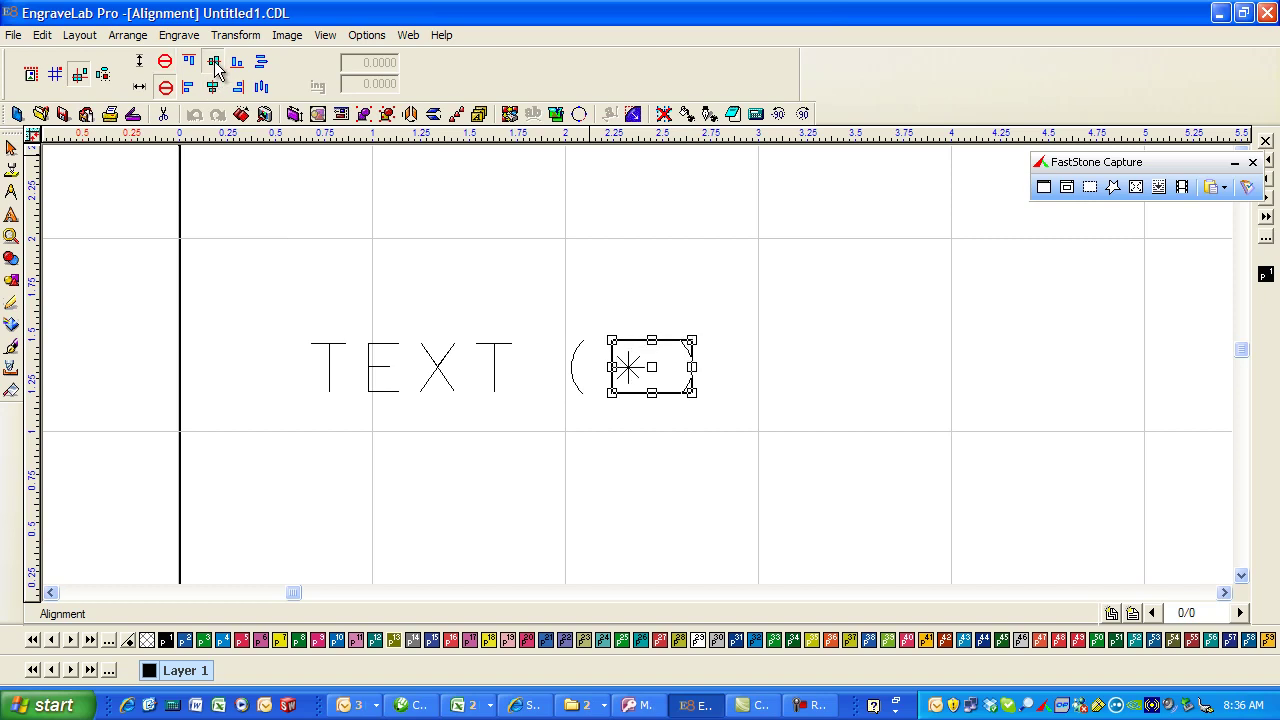
left_click(758, 188)
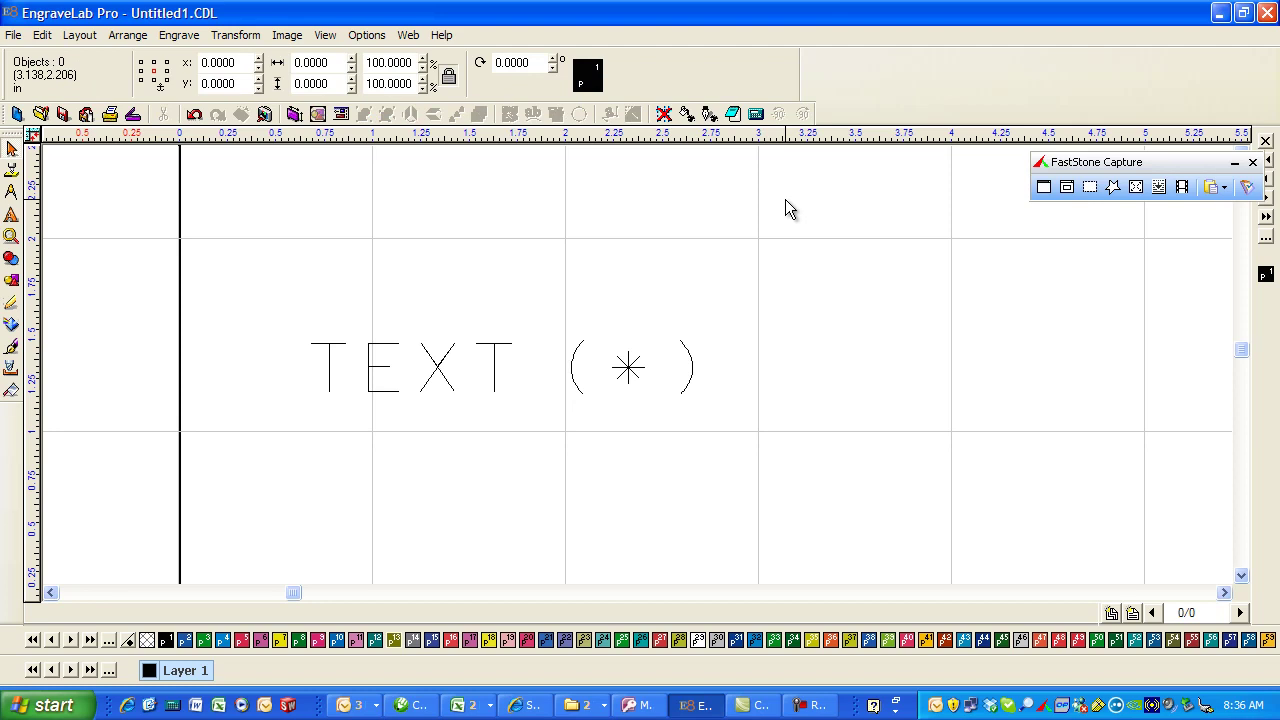
Nudge the closing parenthesis two increments and the opening parenthesis one increment towards the asterisk.
left_click_drag(714, 290, 672, 424)
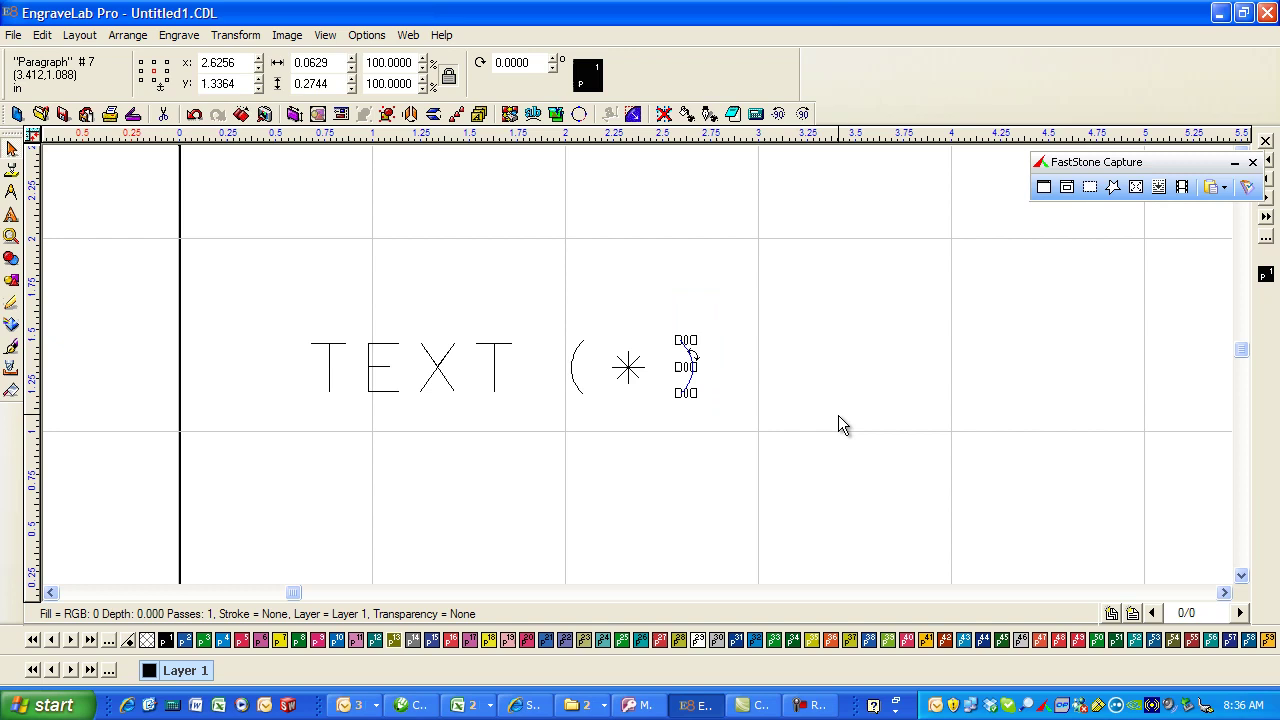
key("Left")
key("Left")
left_click_drag(538, 305, 604, 421)
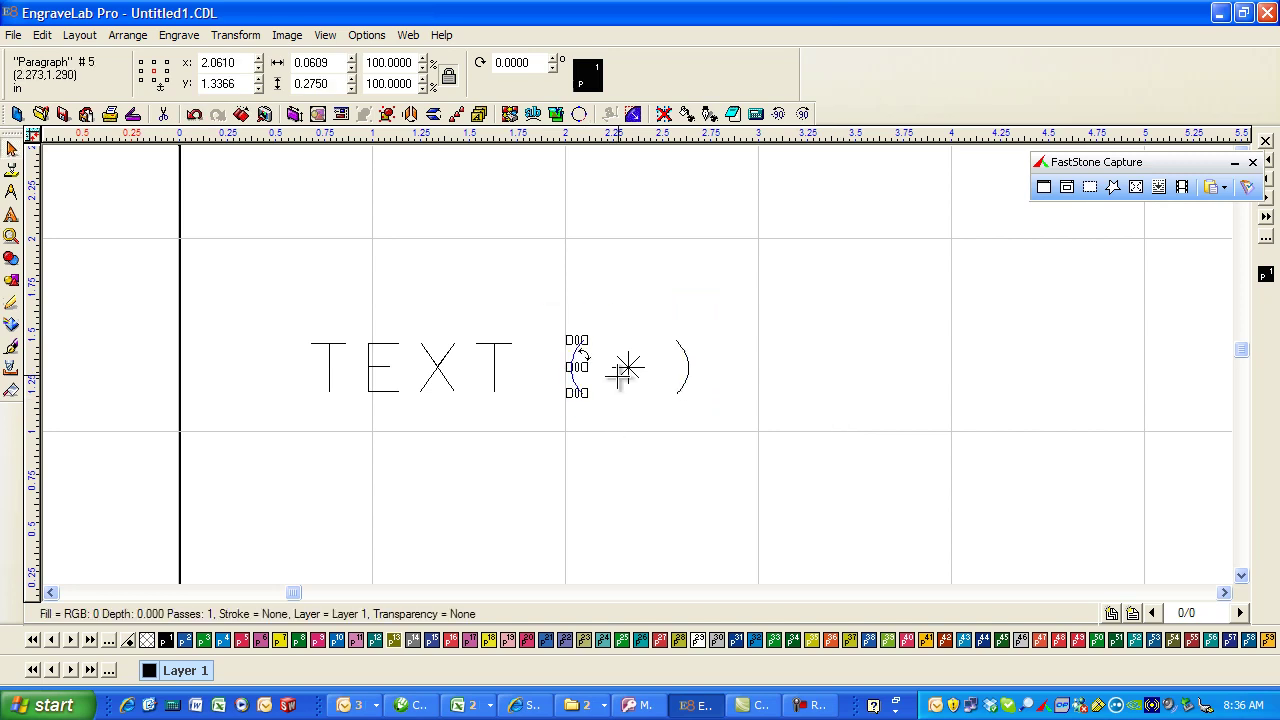
key("Right")
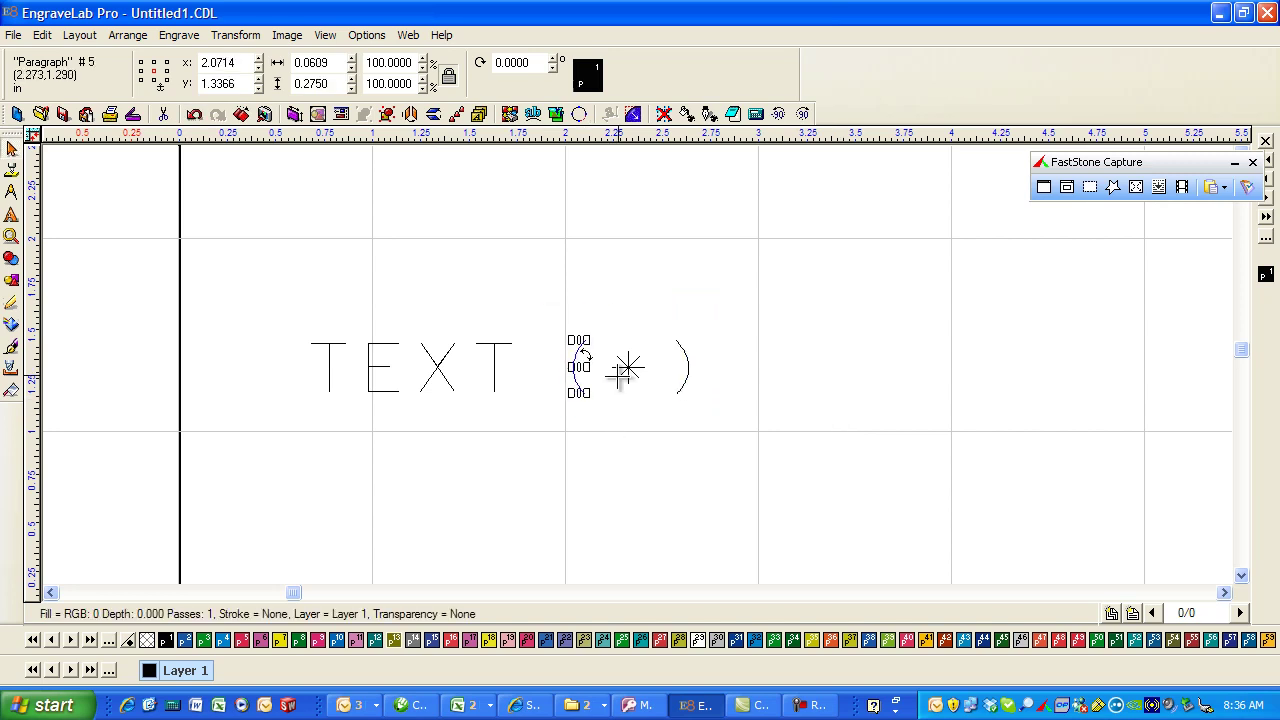
left_click(730, 338)
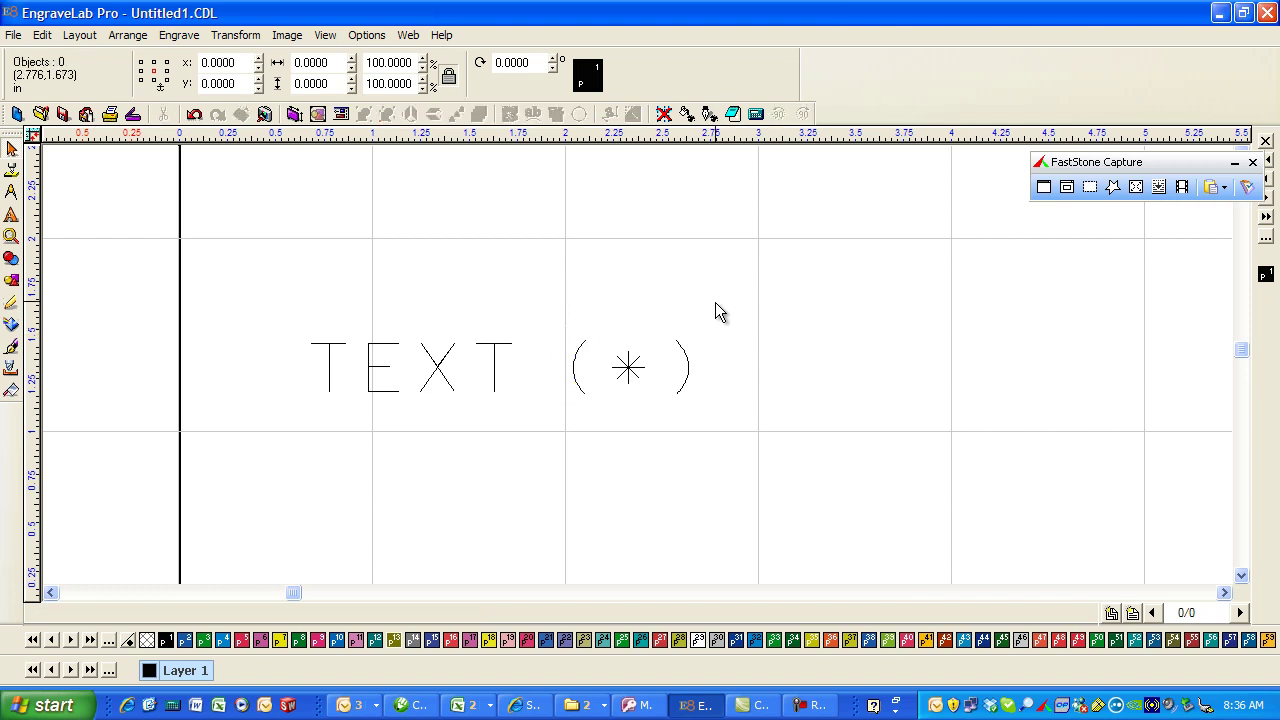
Nudge the closing parenthesis another two increments towards the asterisk.
left_click_drag(549, 308, 747, 429)
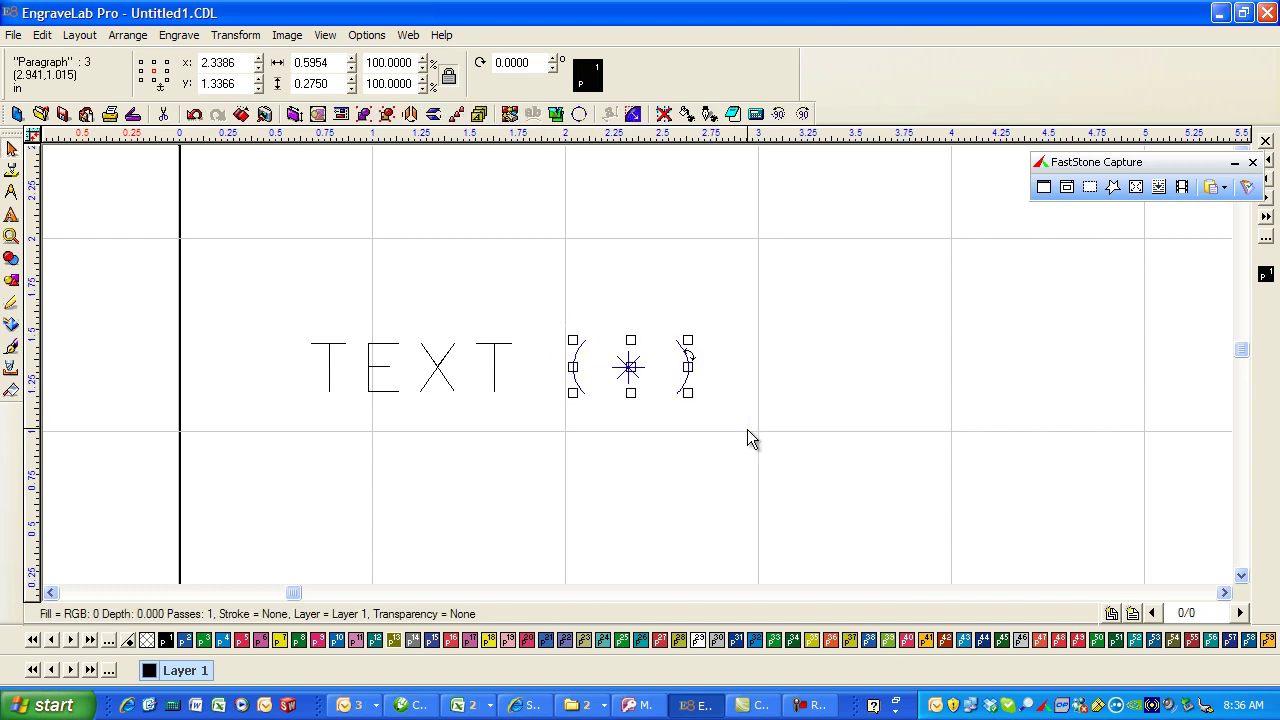
left_click(713, 346)
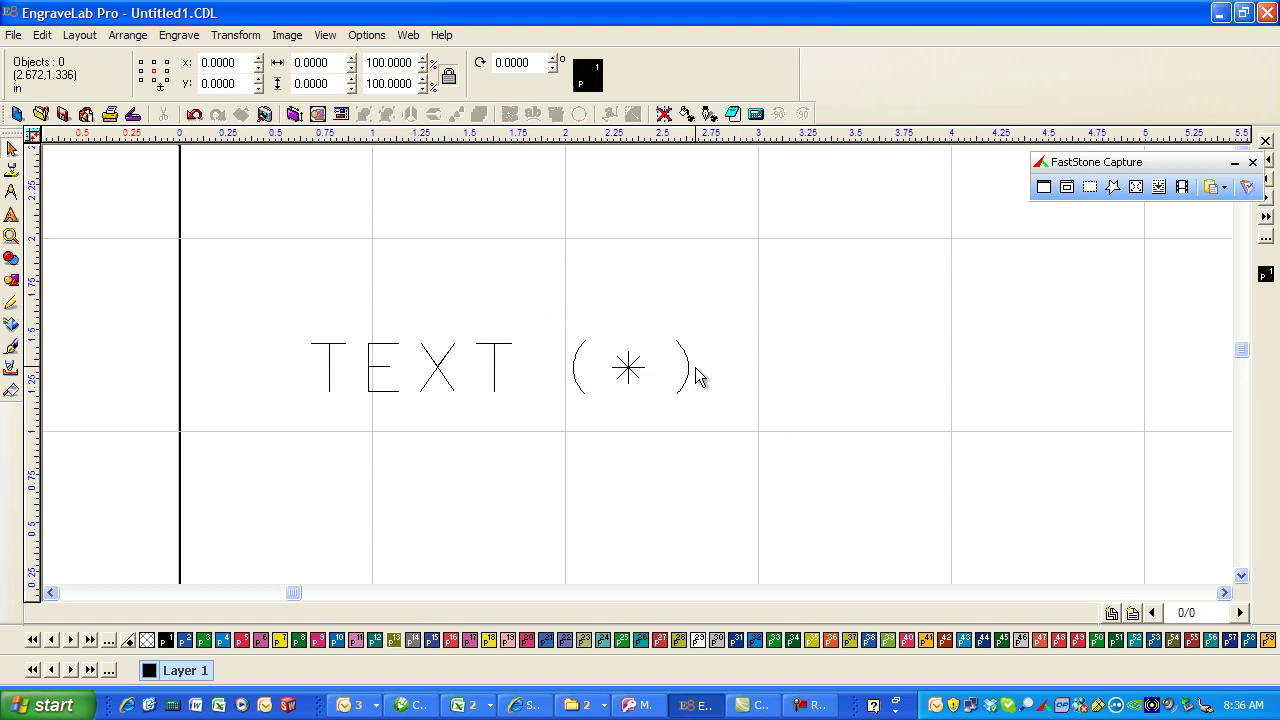
left_click(688, 363)
key("Left")
key("Left")
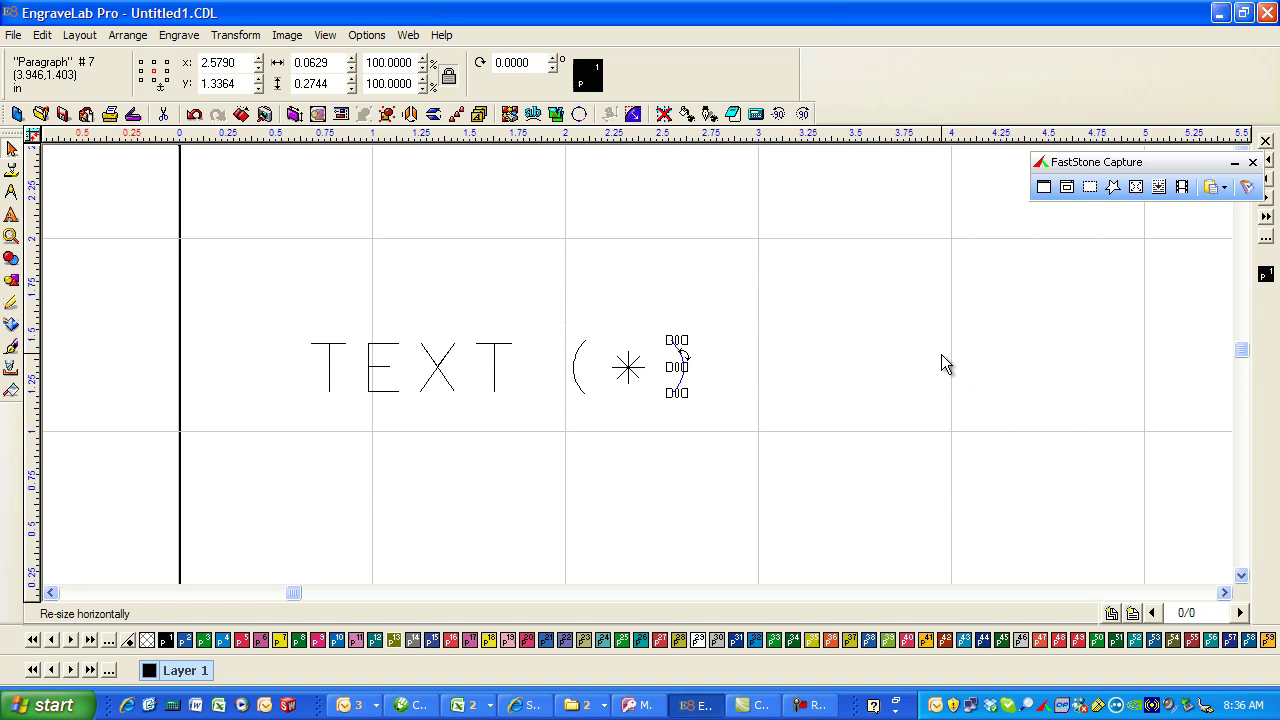
left_click(745, 367)
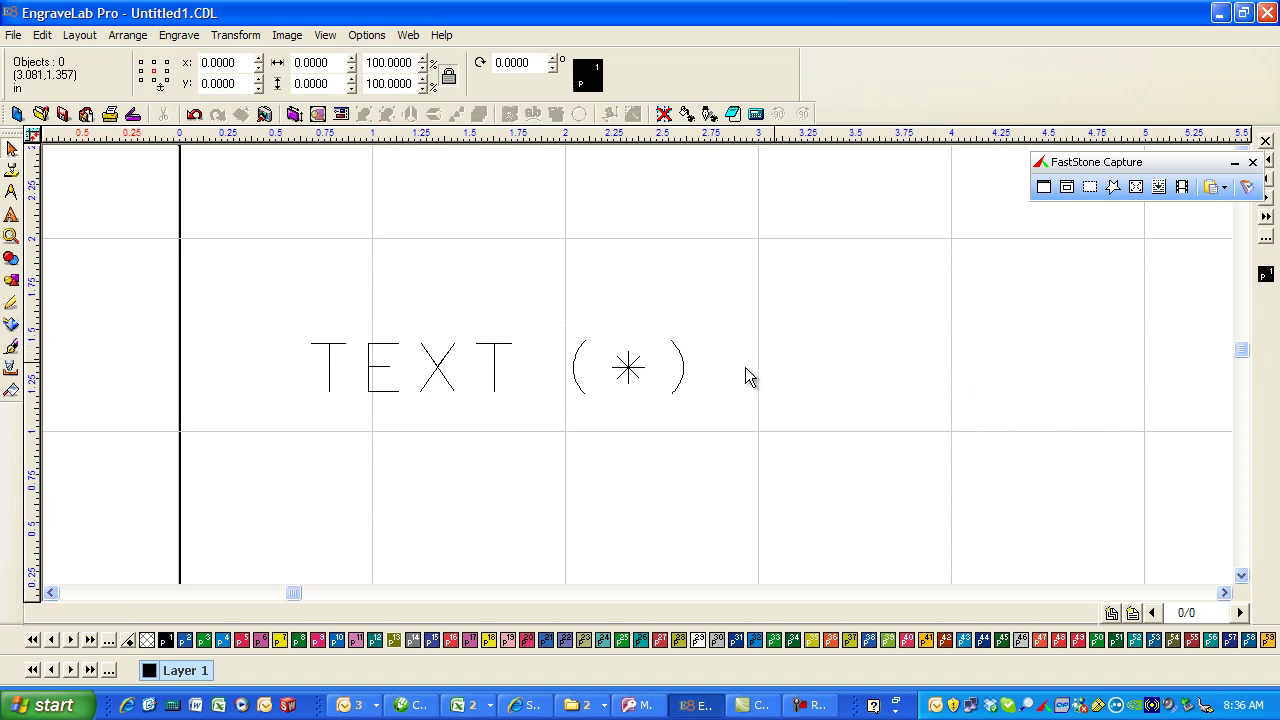
Group the opening and closing parentheses into one object, leaving the asterisk separate.
left_click(680, 366)
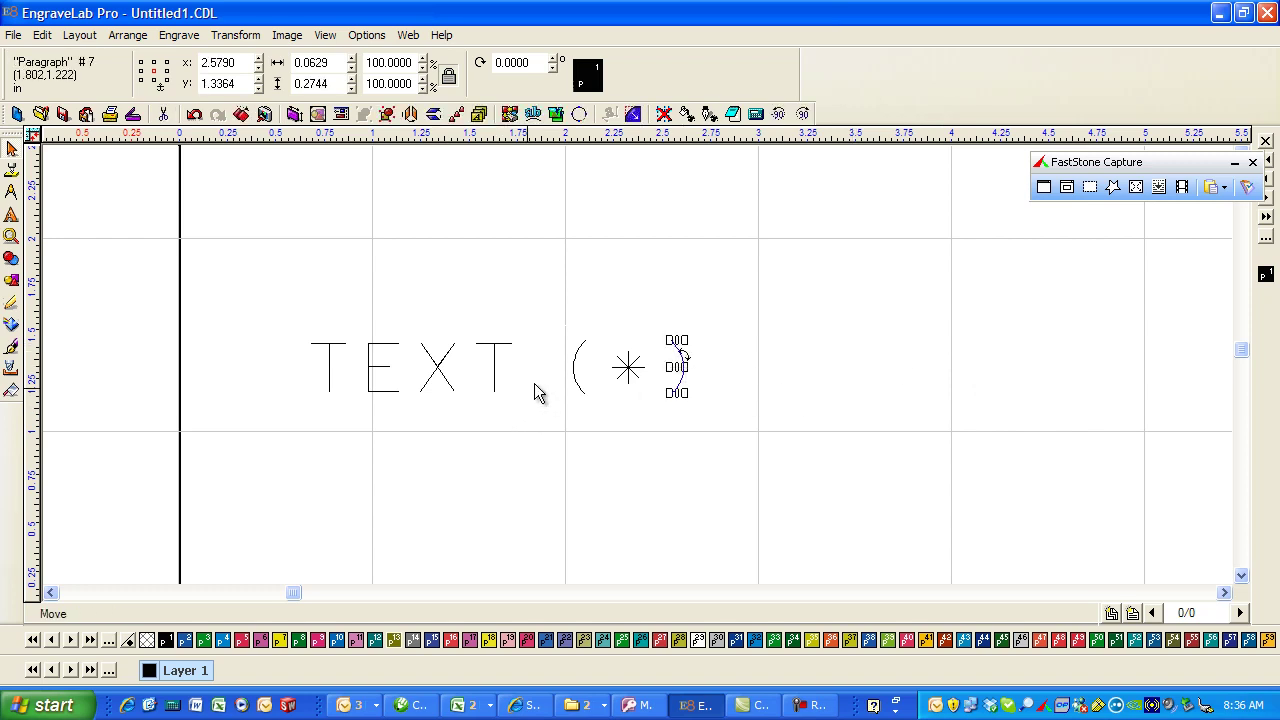
left_click(576, 358, "shift")
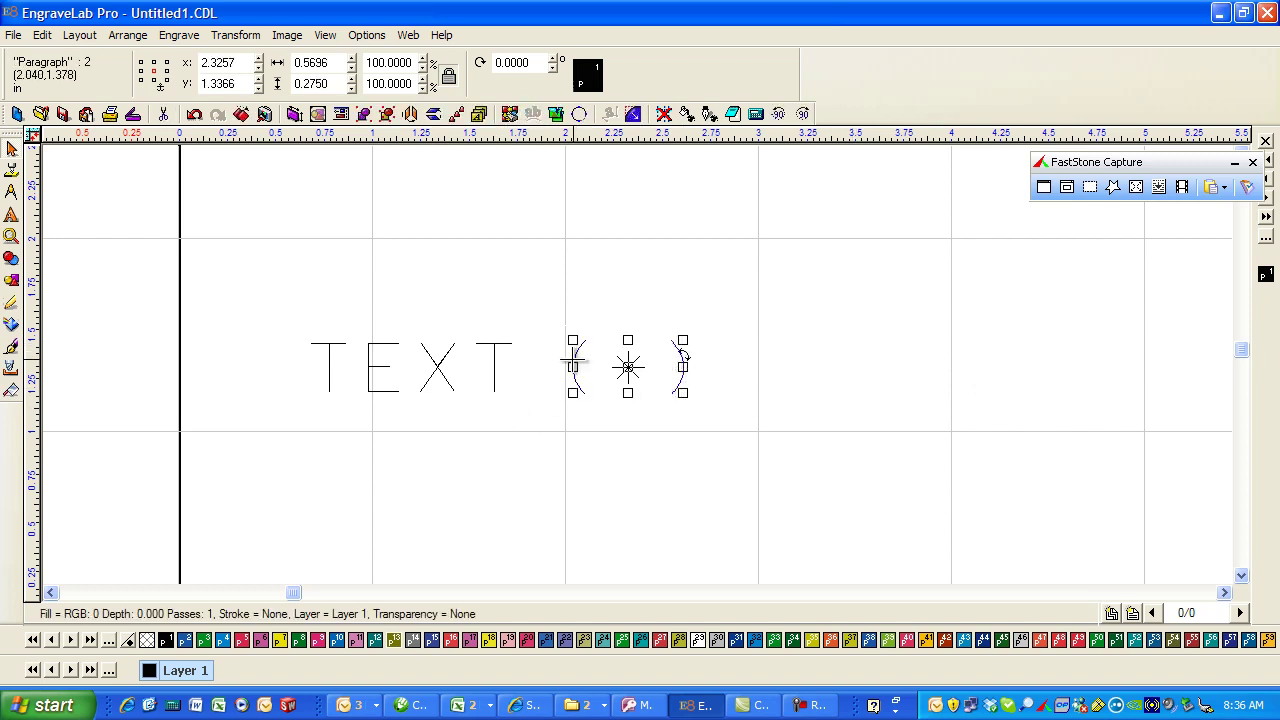
key("ctrl+g")
left_click(776, 372)
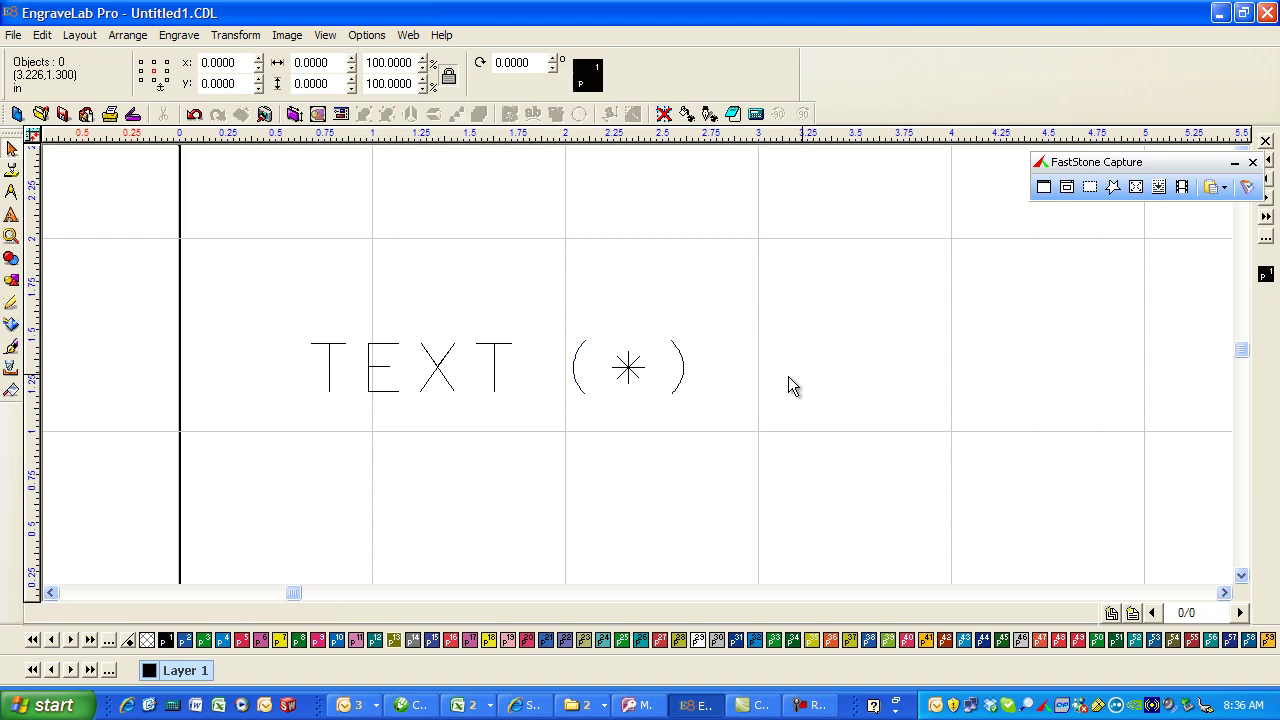
Align the asterisk to the vertical and horizontal centre of the grouped parentheses.
left_click(629, 368)
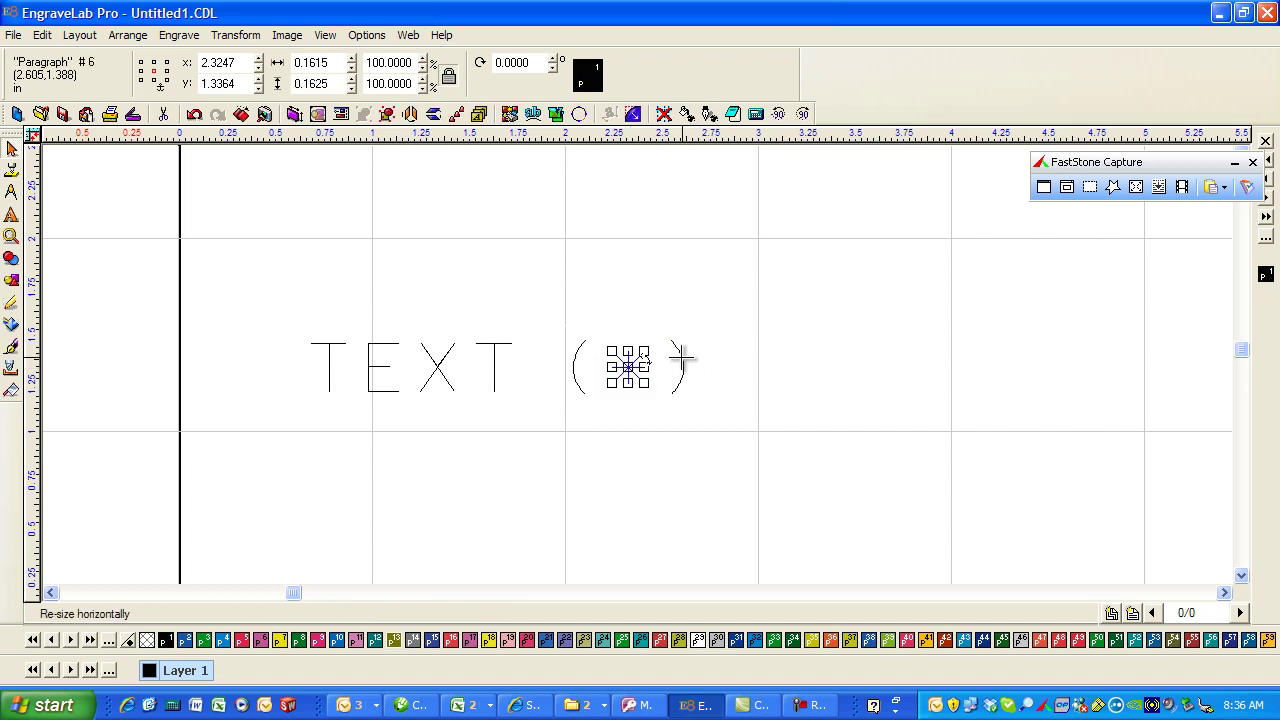
left_click(681, 358, "shift")
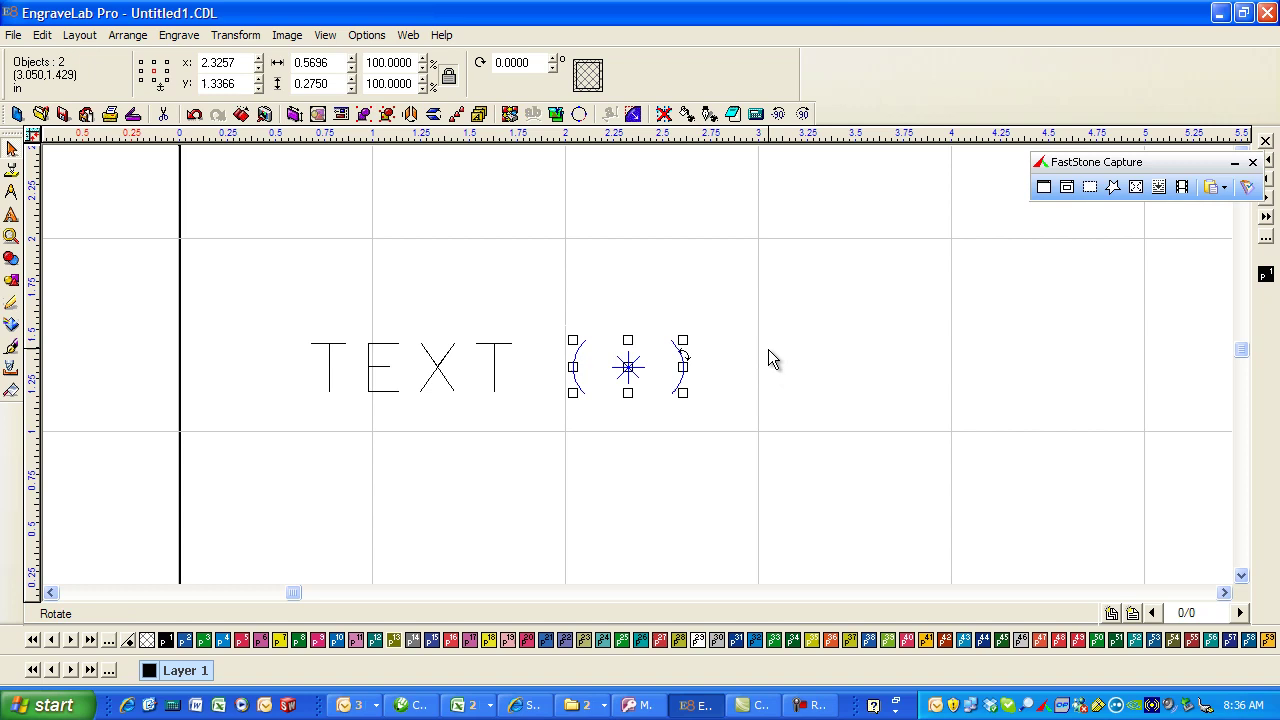
key("F9")
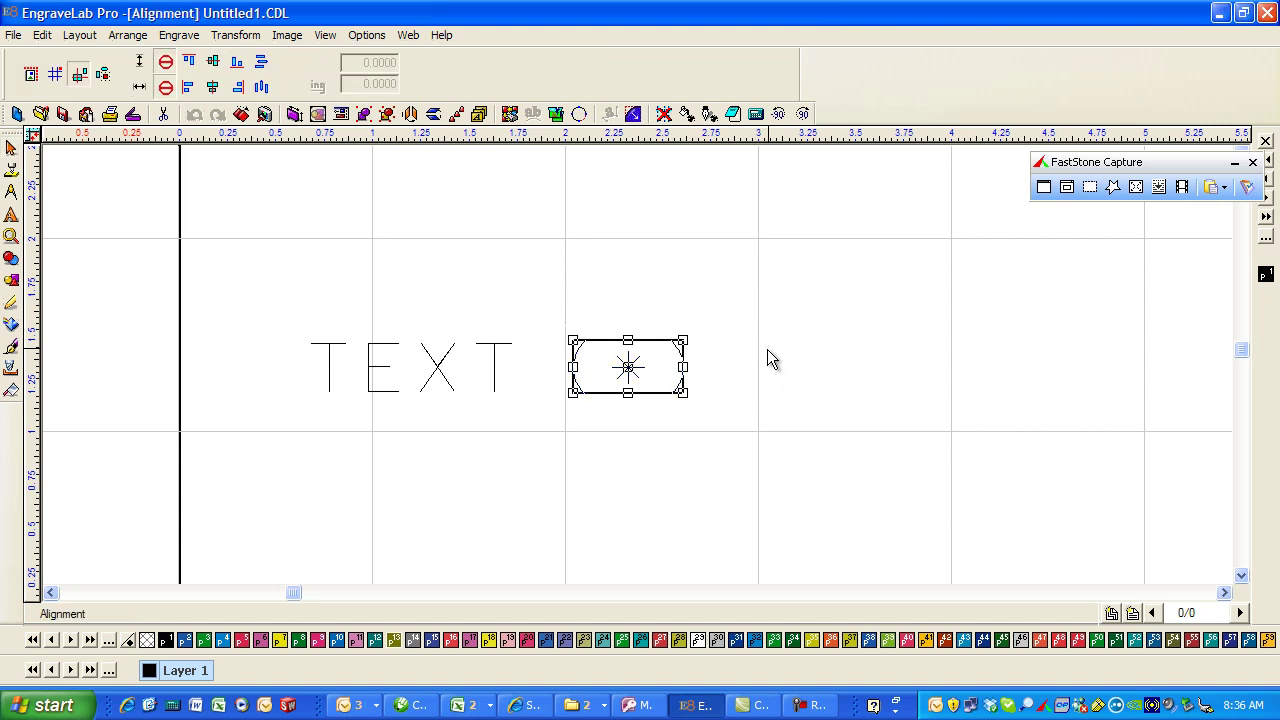
left_click(213, 61)
left_click(213, 86)
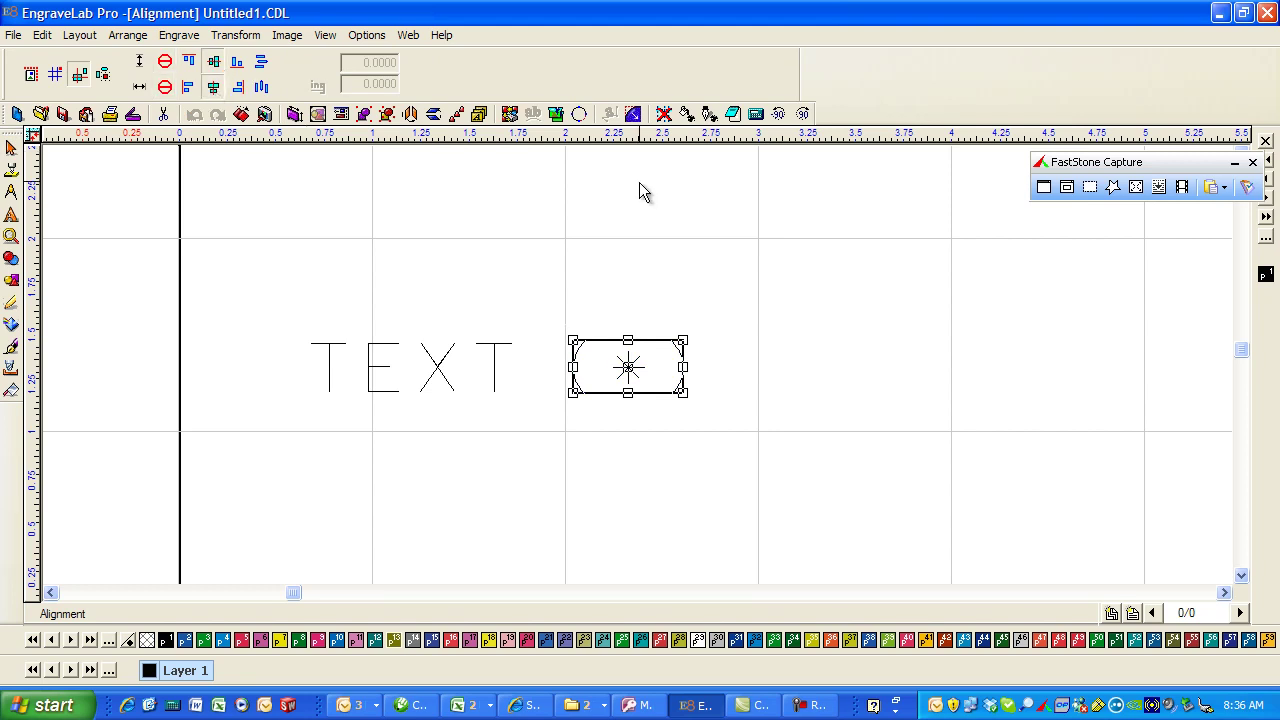
left_click(845, 252)
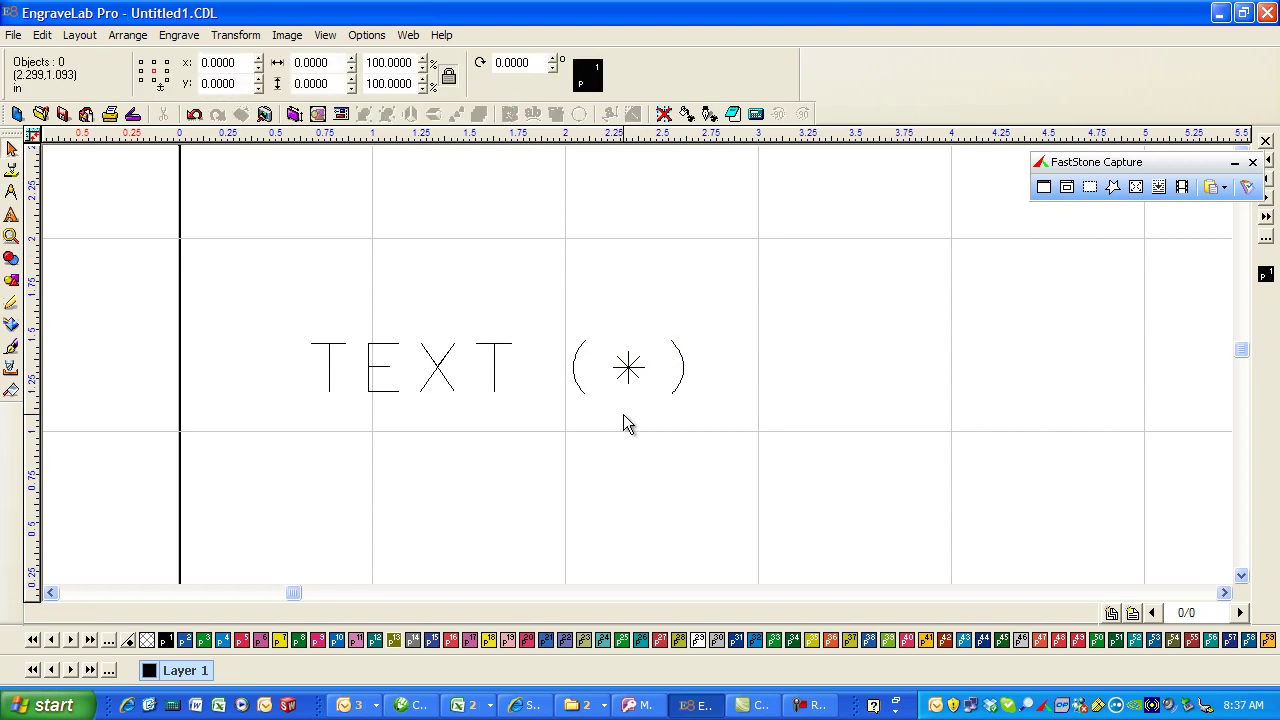
Select only the asterisk, with its centre as the reference point and proportional scaling on.
left_click_drag(597, 322, 680, 440)
left_click(837, 379)
left_click_drag(602, 308, 666, 430)
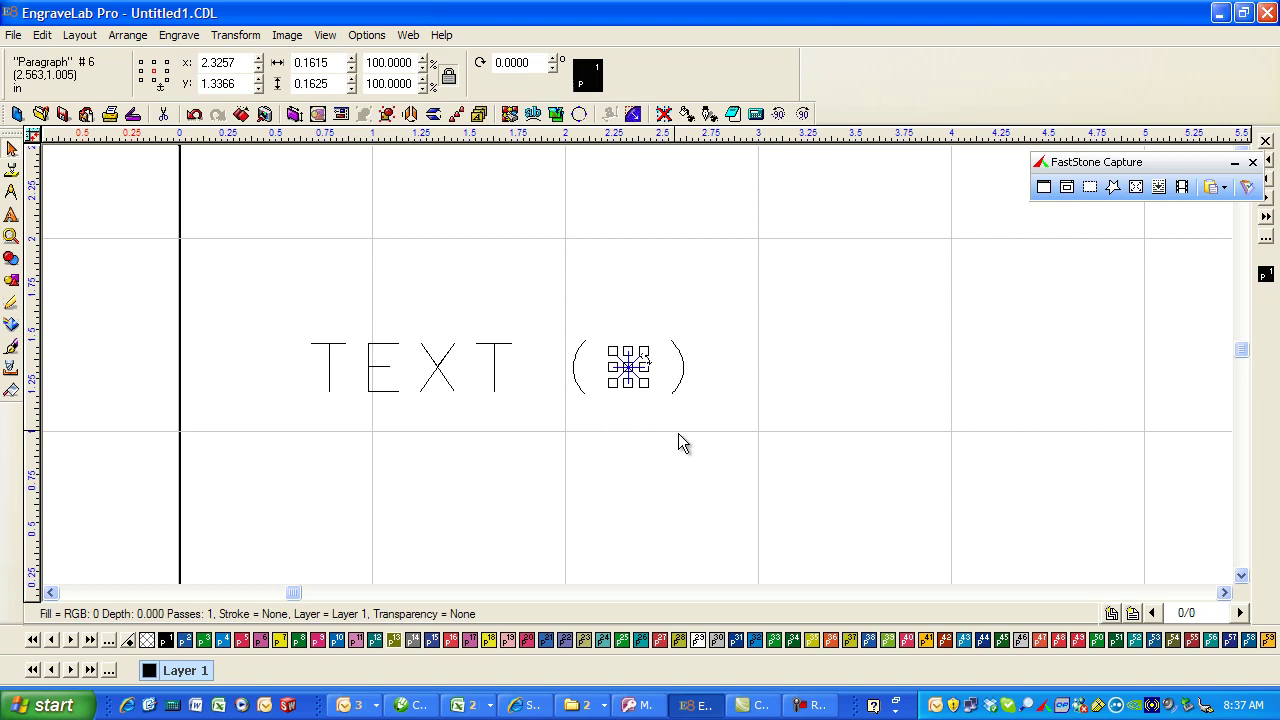
left_click(141, 72)
left_click(154, 72)
left_click(448, 77)
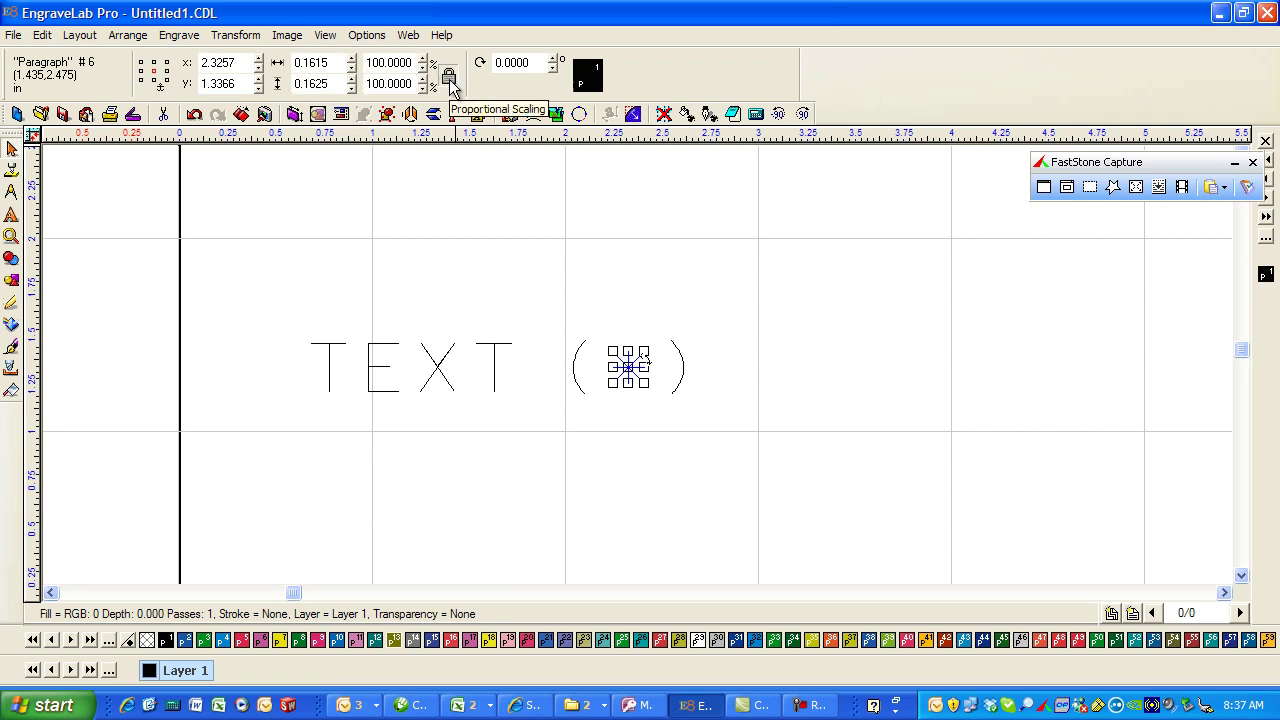
Set the asterisk's width to 0.2 in, scaling it proportionally about its centre.
double_click(313, 64)
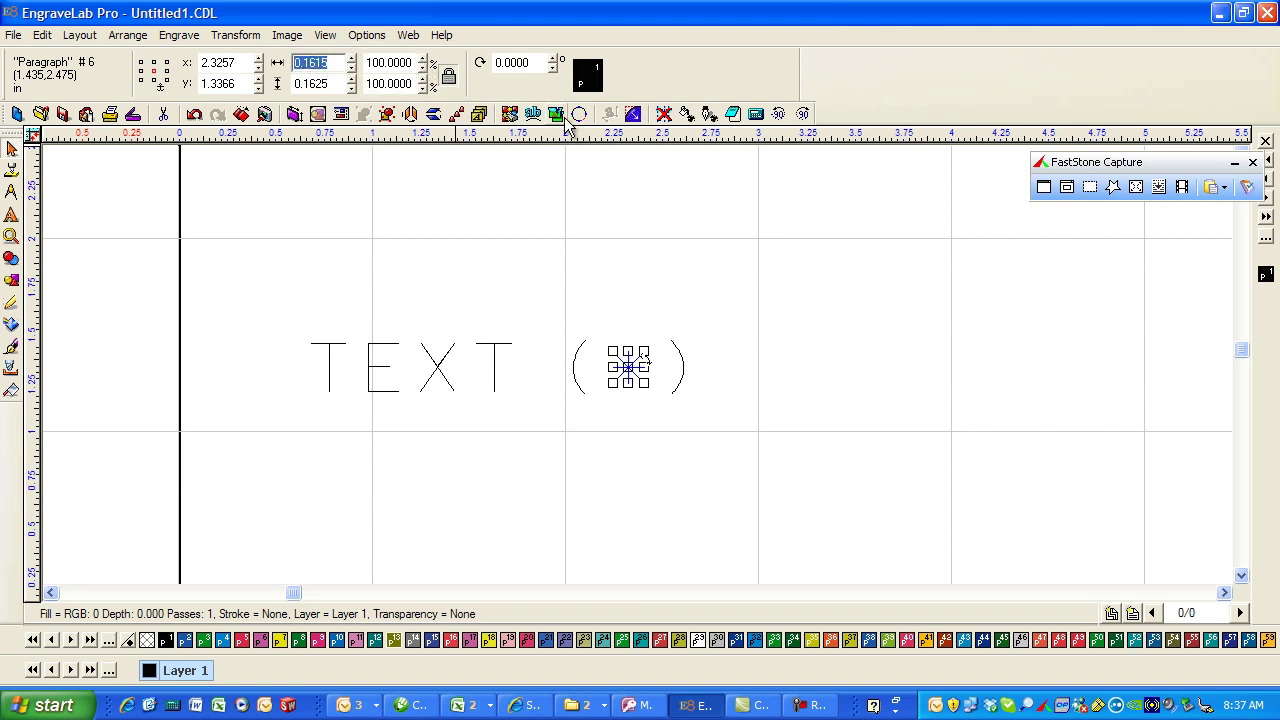
key("BackSpace")
type(".2")
key("Return")
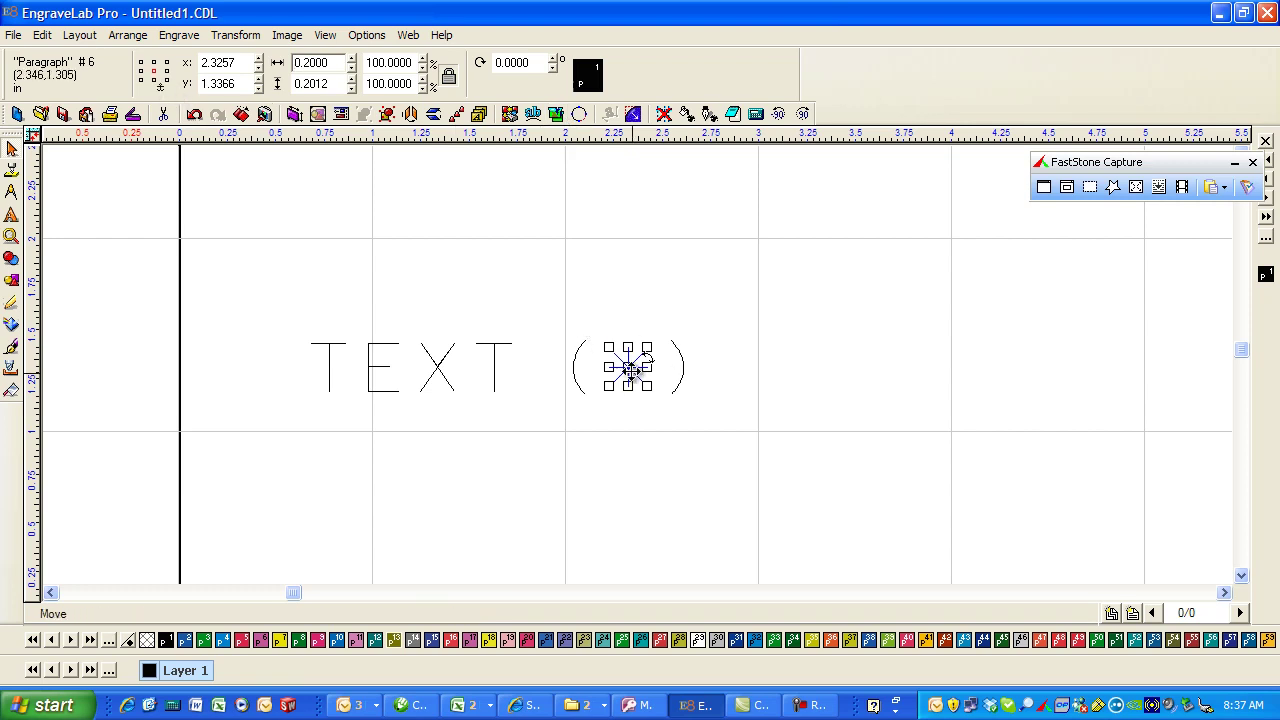
Enlarge the asterisk proportionally about its centre to a width of 0.25 in and deselect it.
double_click(317, 62)
type(".25")
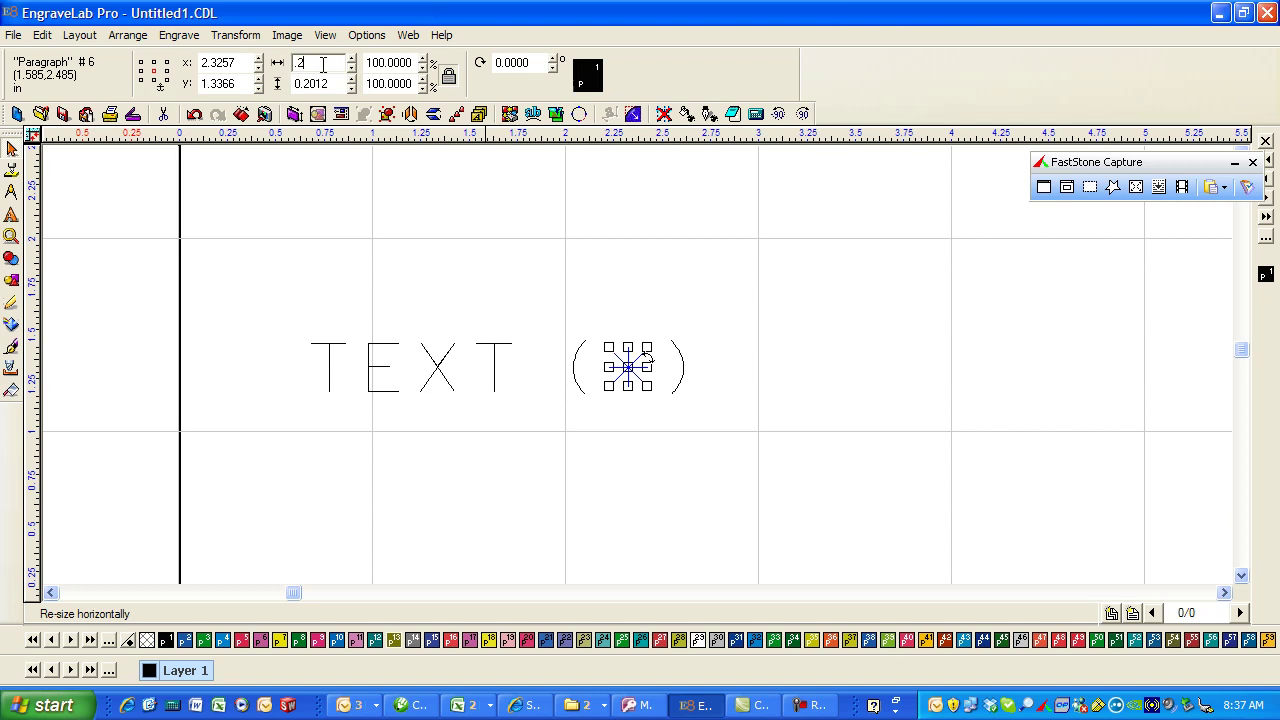
key("Return")
left_click(914, 346)
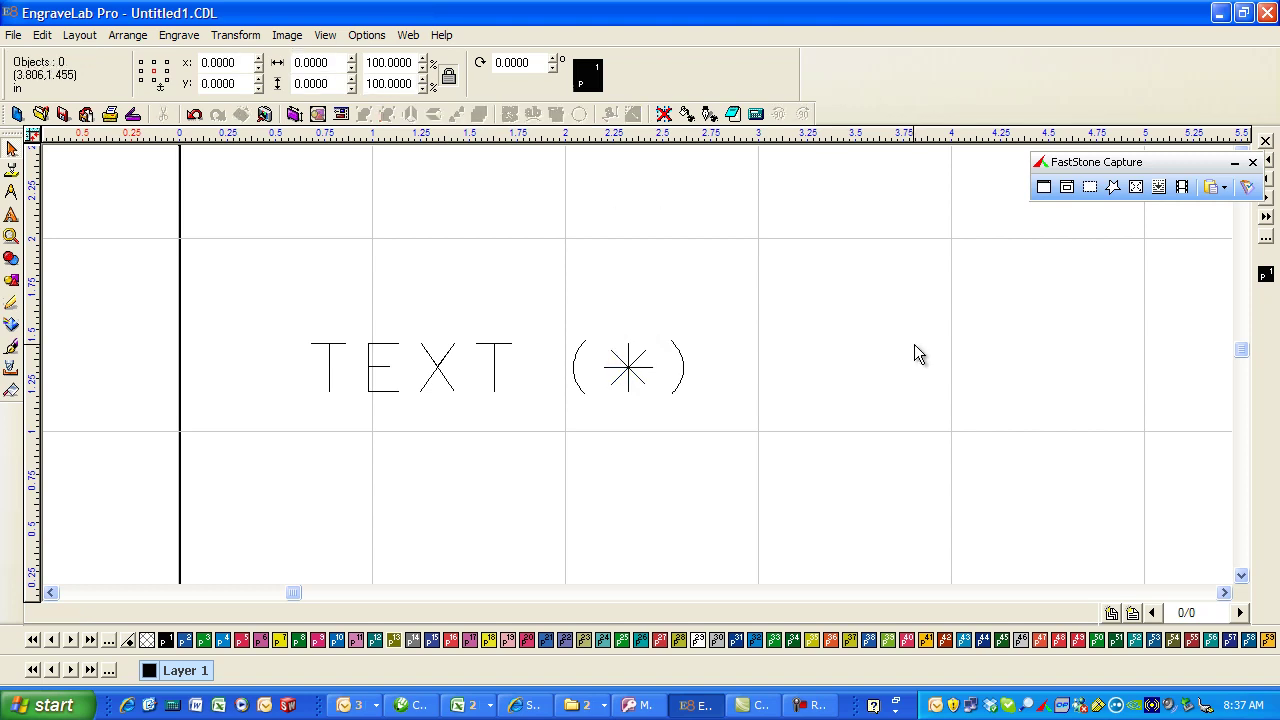